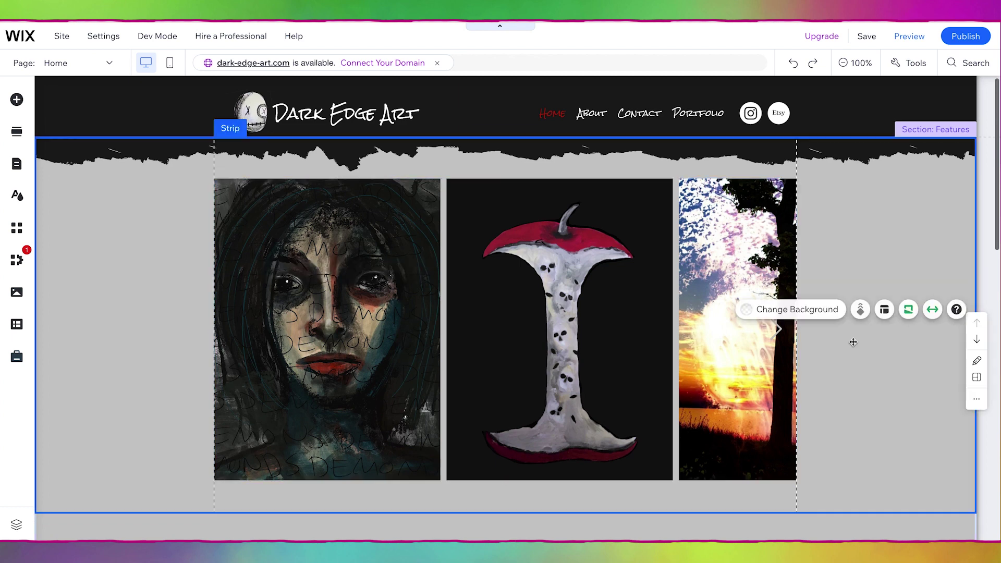
# Add a blank section below the gallery.
pyautogui.scroll(-1, 853, 342)
pyautogui.scroll(-4, 852, 342)
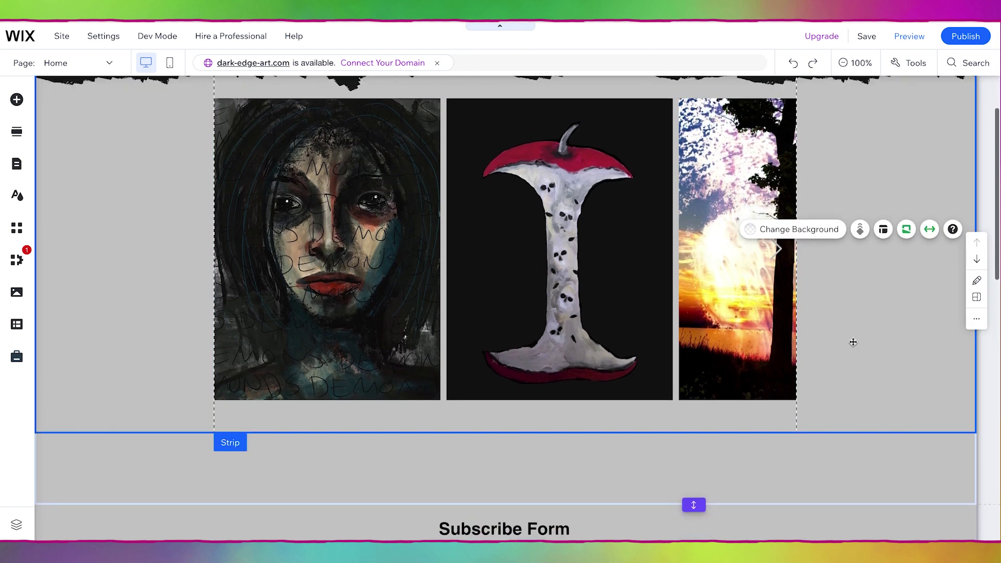
pyautogui.scroll(1, 852, 342)
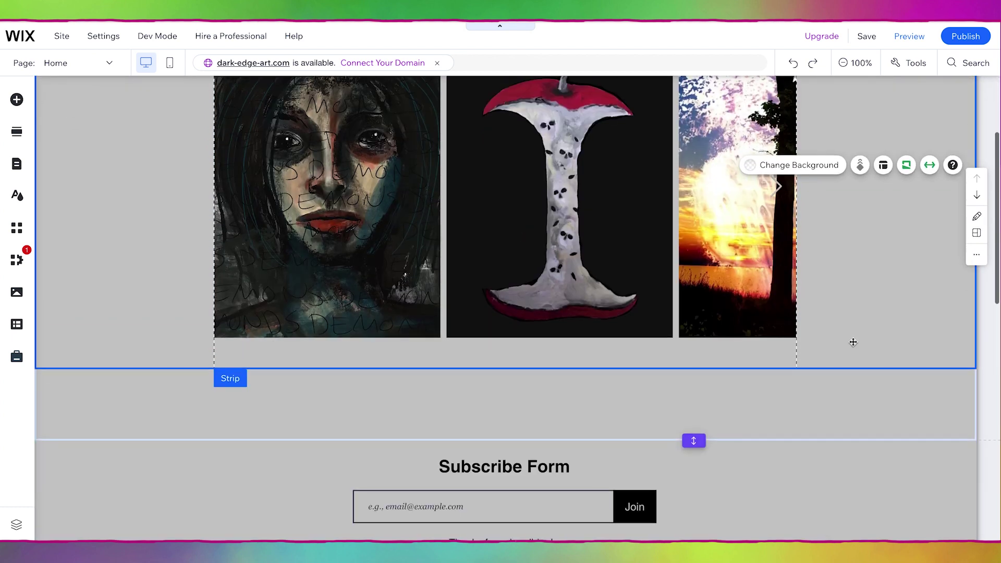
pyautogui.scroll(-4, 852, 342)
pyautogui.scroll(-1, 853, 345)
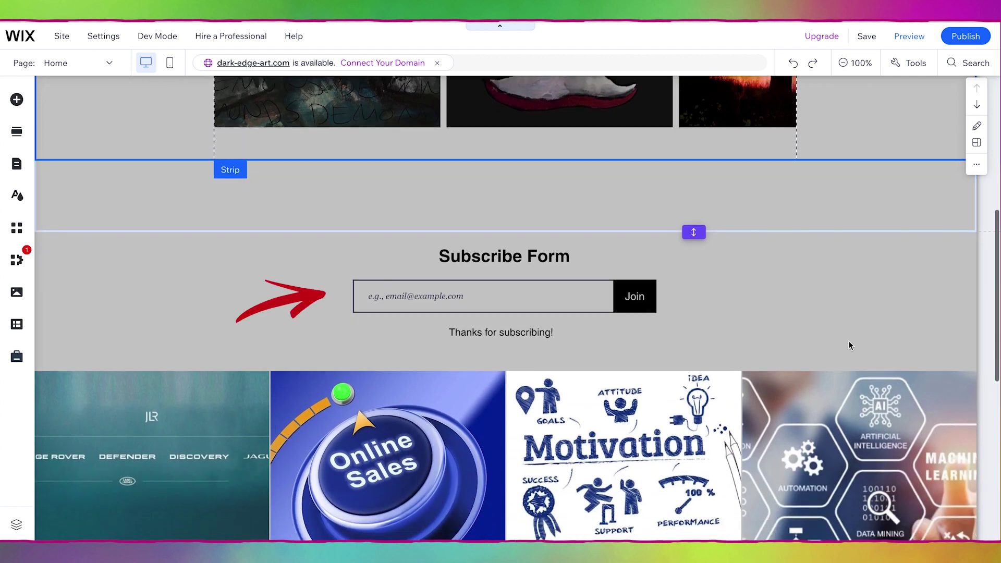
pyautogui.click(528, 270)
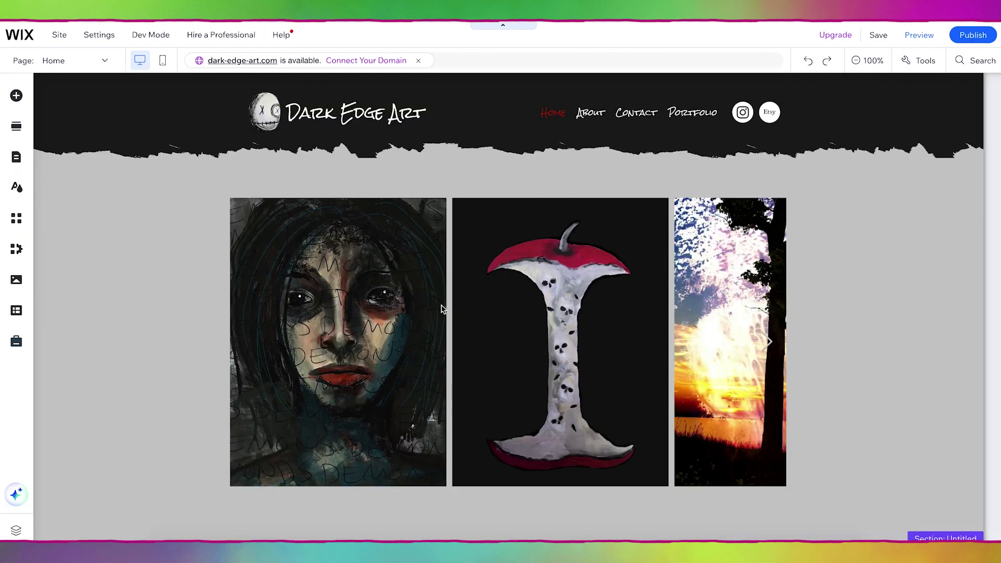
pyautogui.scroll(-1, 440, 306)
pyautogui.scroll(-4, 441, 309)
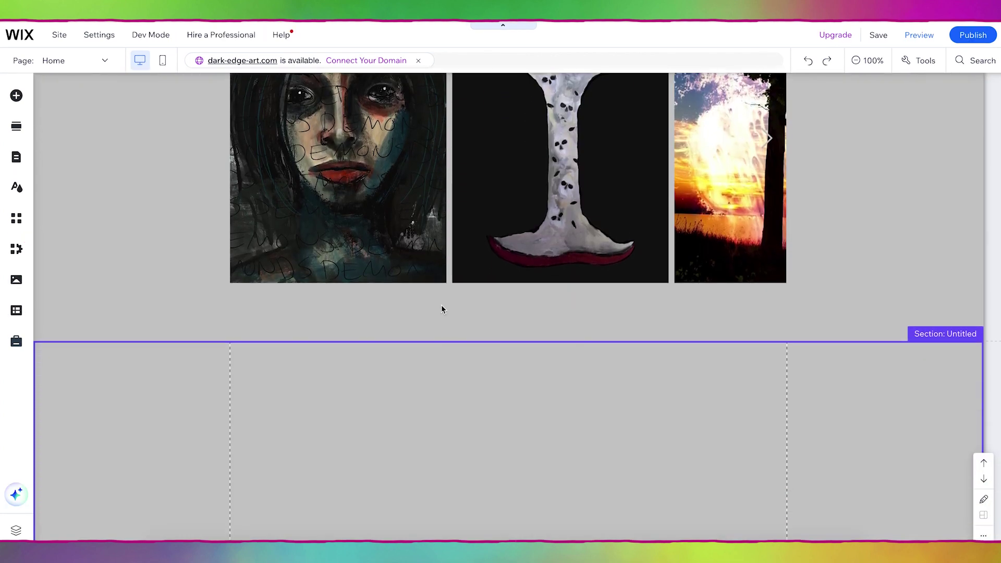
pyautogui.scroll(1, 472, 364)
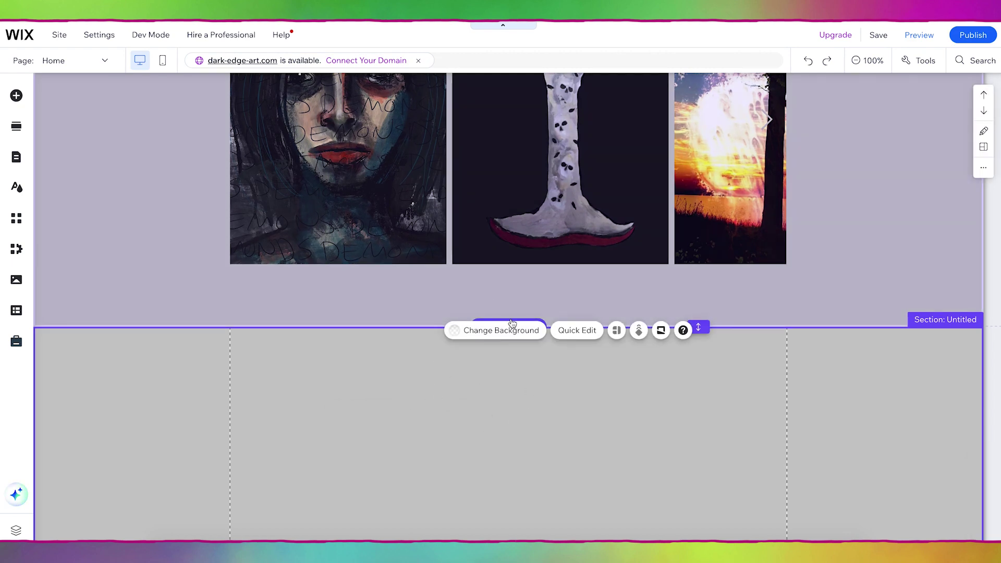
pyautogui.click(501, 329)
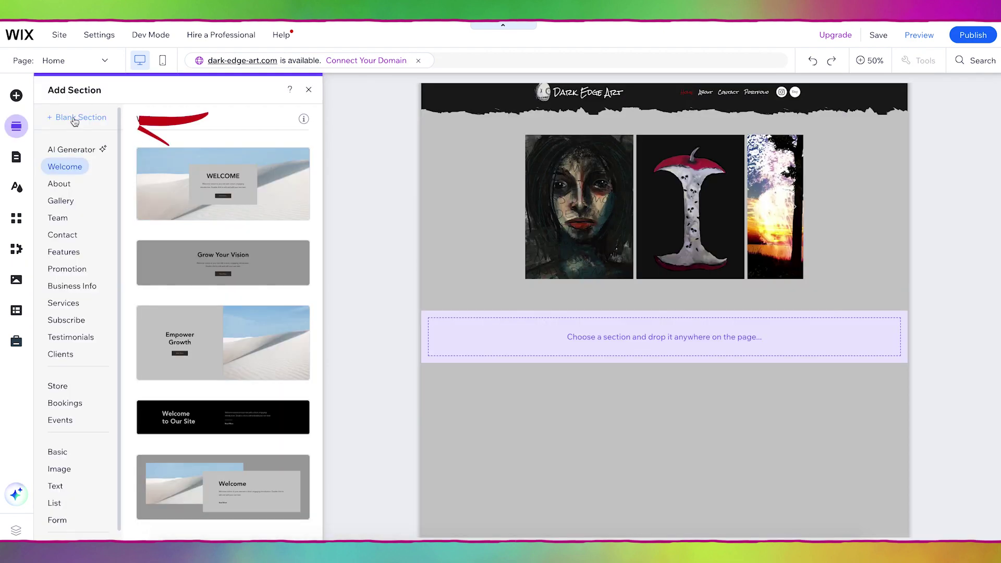
pyautogui.click(74, 119)
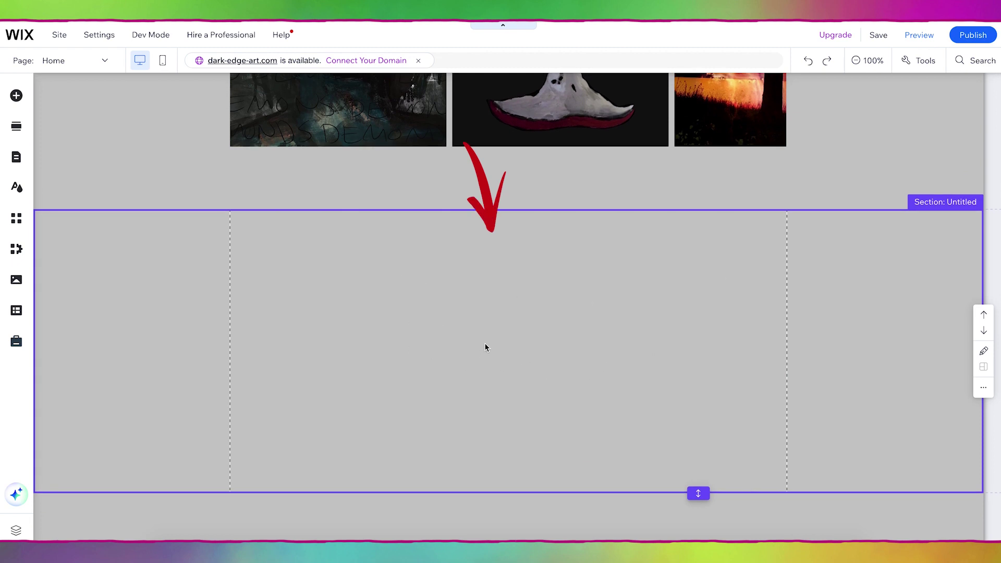
# Drag the 'exclusive updates' Subscribe form preset into the new blank section.
pyautogui.click(15, 97)
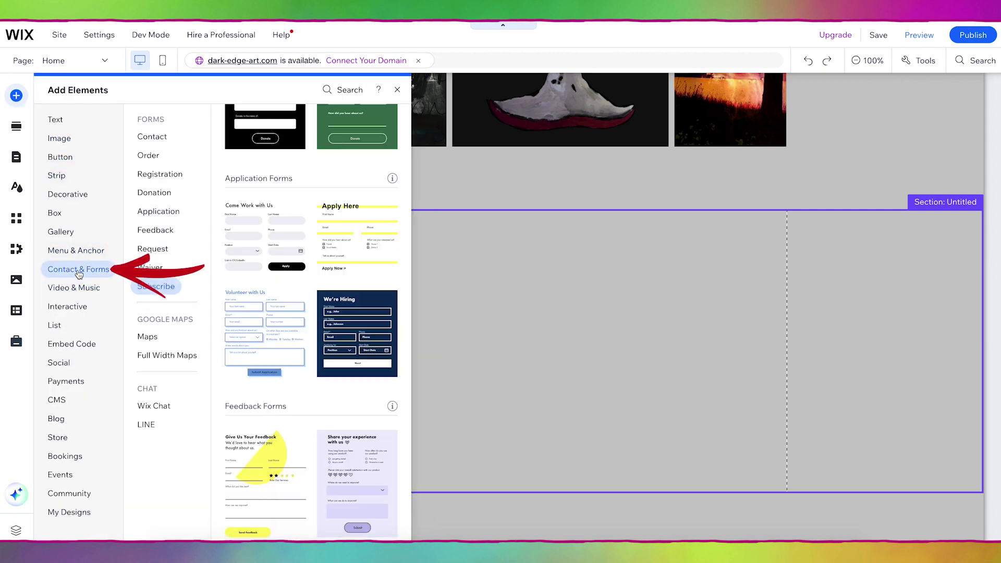
pyautogui.click(78, 273)
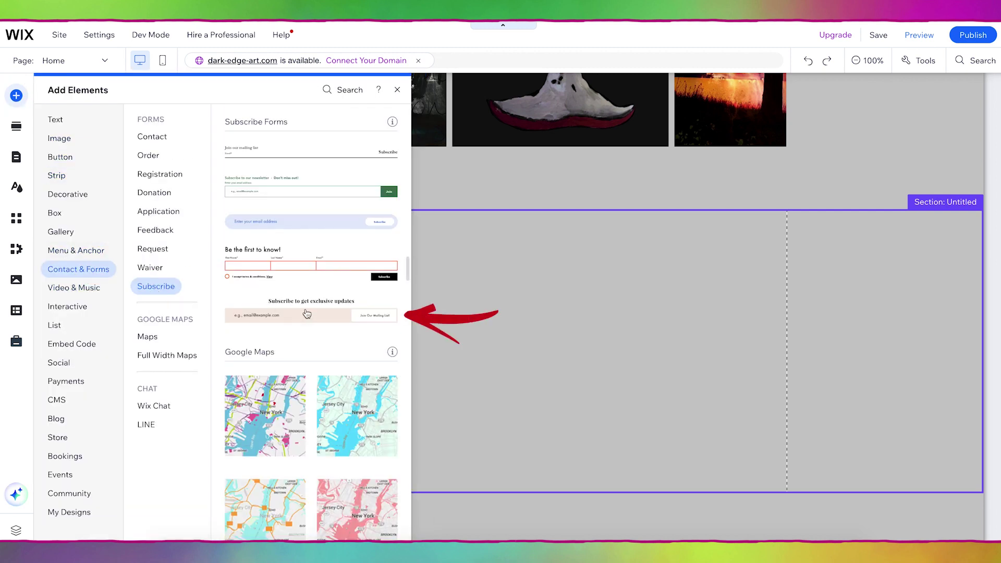
pyautogui.click(306, 312)
pyautogui.moveTo(306, 312); pyautogui.dragTo(502, 328)
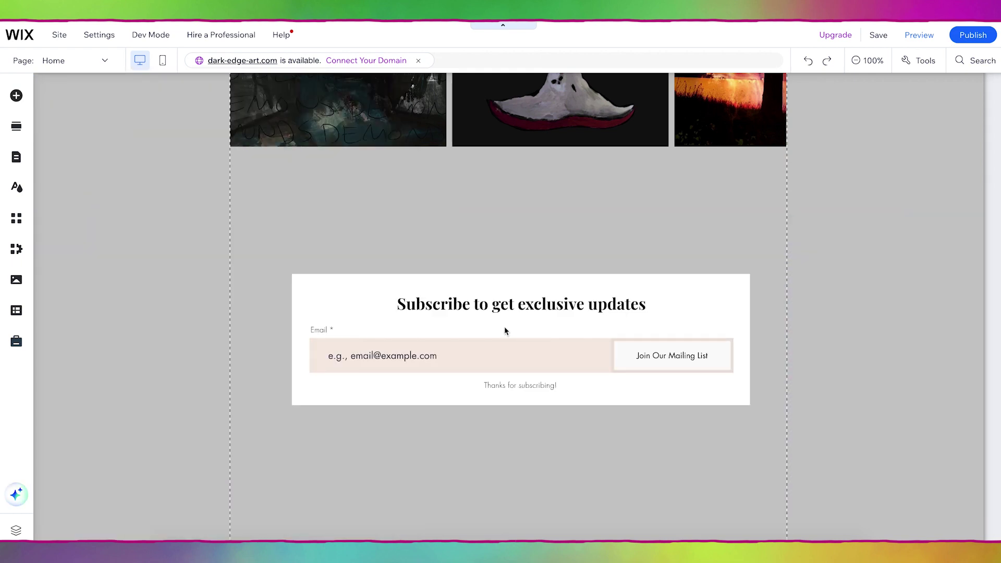
# Set the subscribe form's background fill opacity to 0% so the gray section shows through.
pyautogui.click(505, 326)
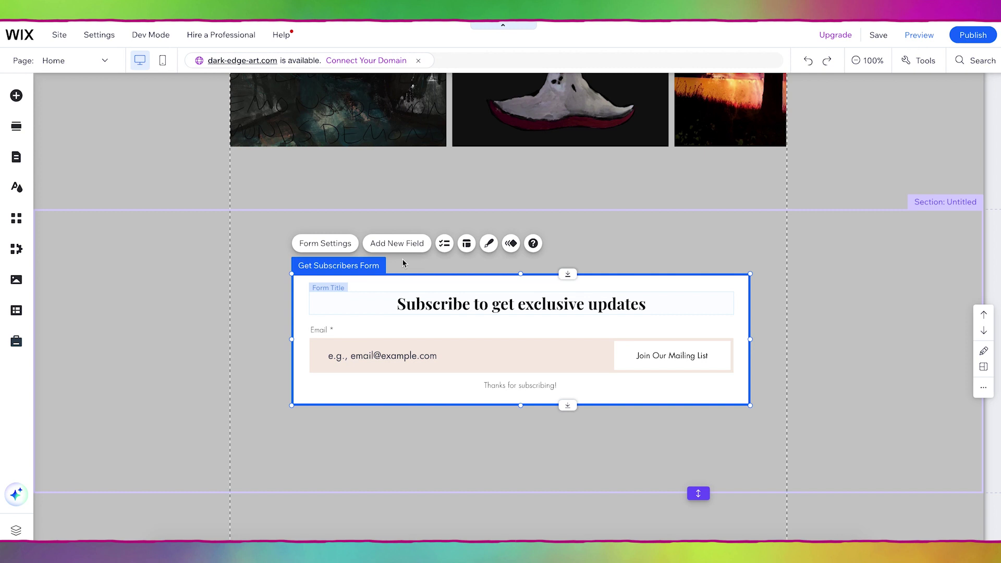
pyautogui.click(490, 243)
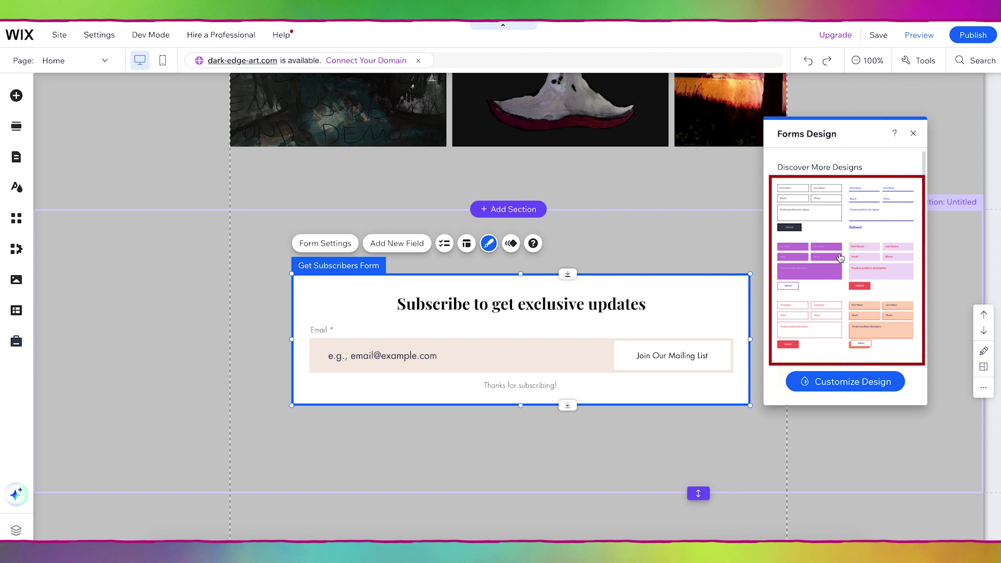
pyautogui.click(831, 382)
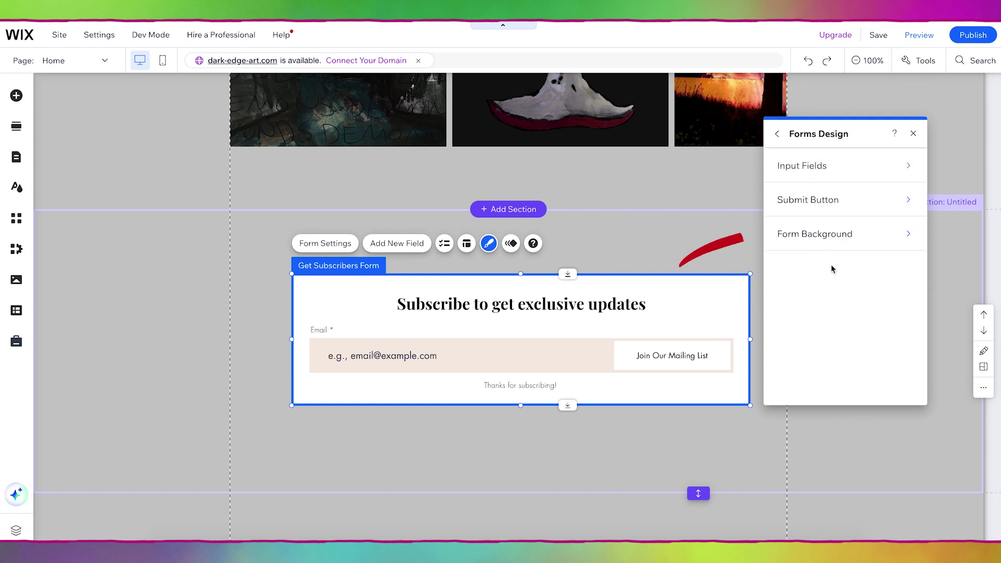
pyautogui.click(838, 240)
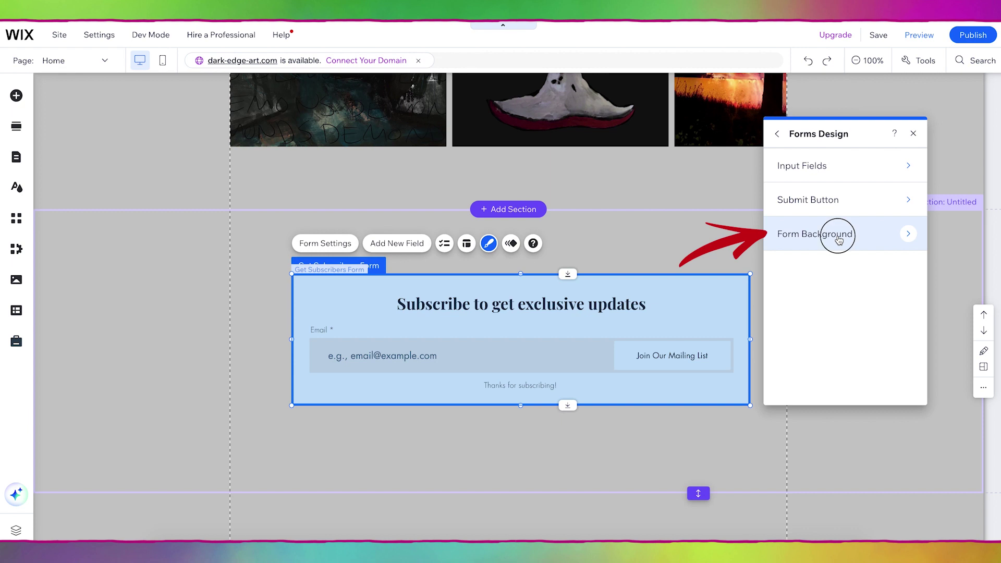
pyautogui.click(853, 161)
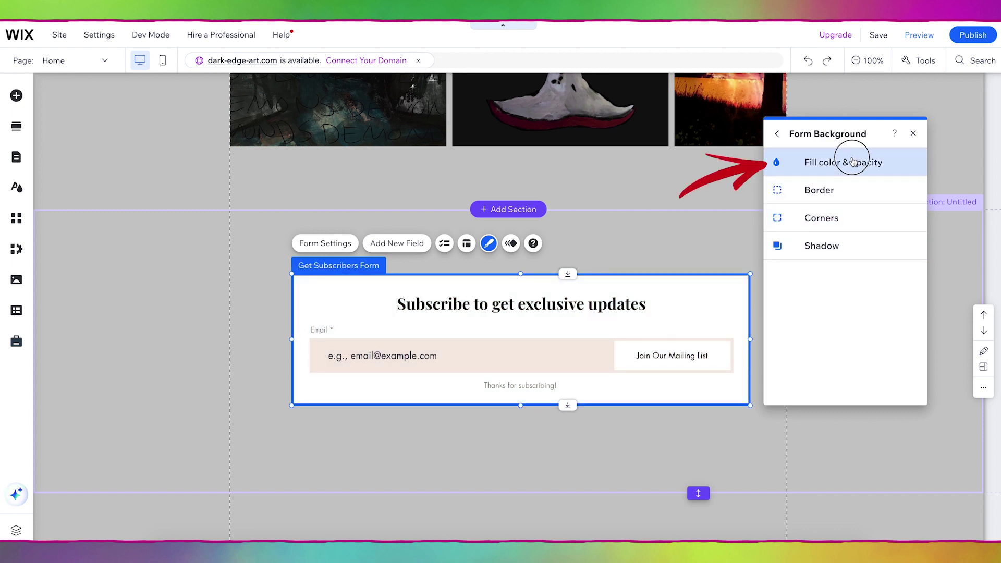
pyautogui.moveTo(813, 207); pyautogui.dragTo(796, 208)
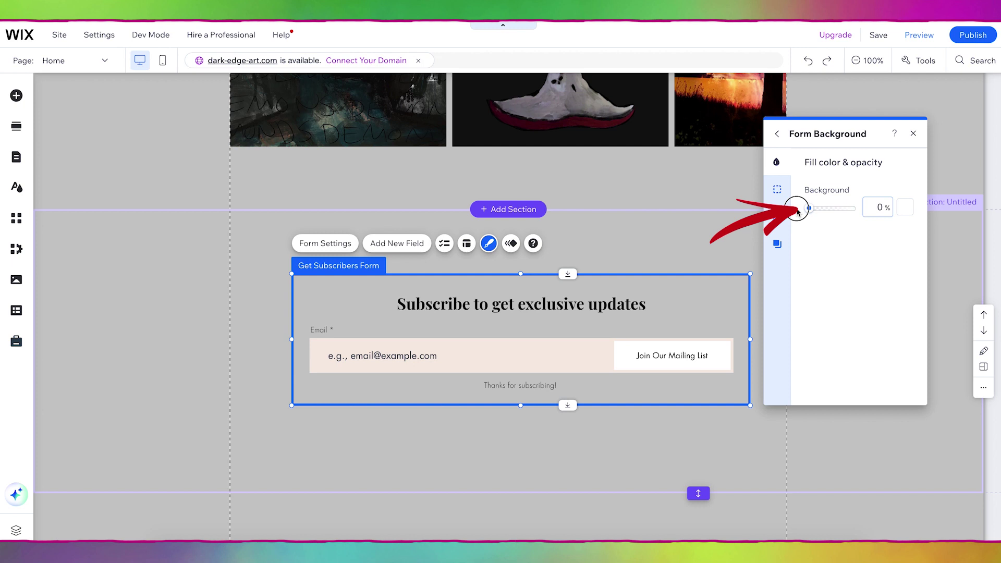
pyautogui.click(781, 307)
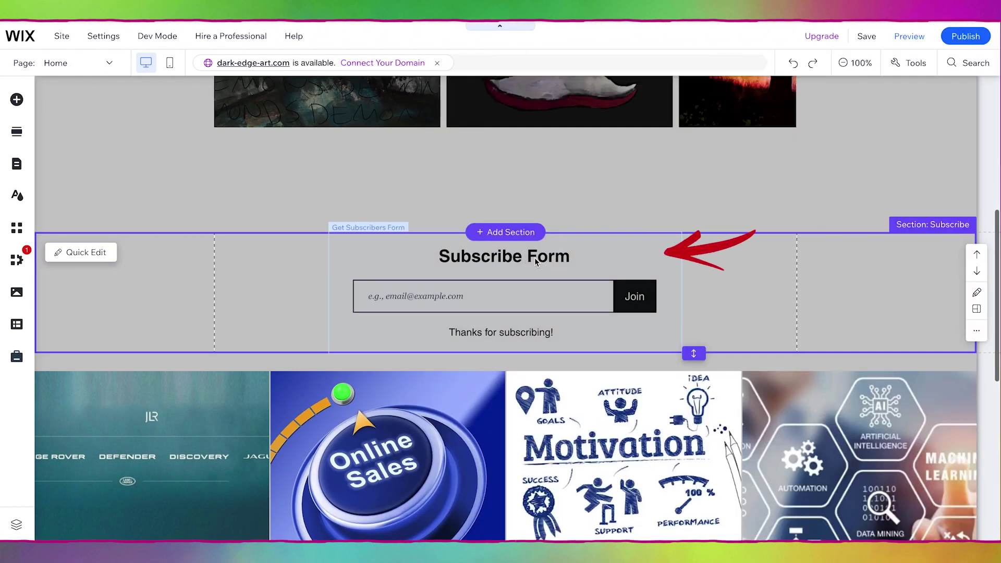
# Set the email field's text font to Rock Salt Regular.
pyautogui.click(534, 258)
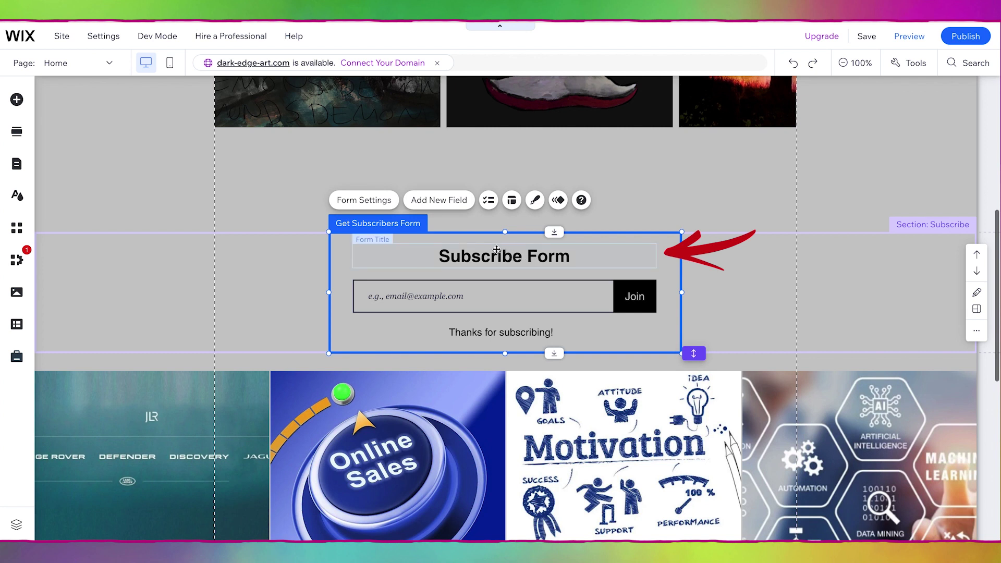
pyautogui.click(535, 200)
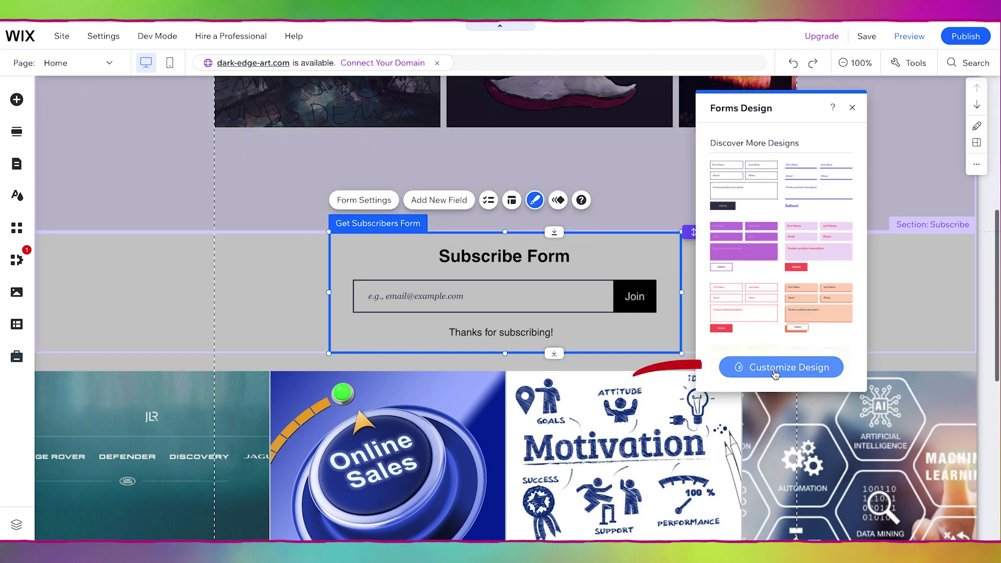
pyautogui.click(774, 373)
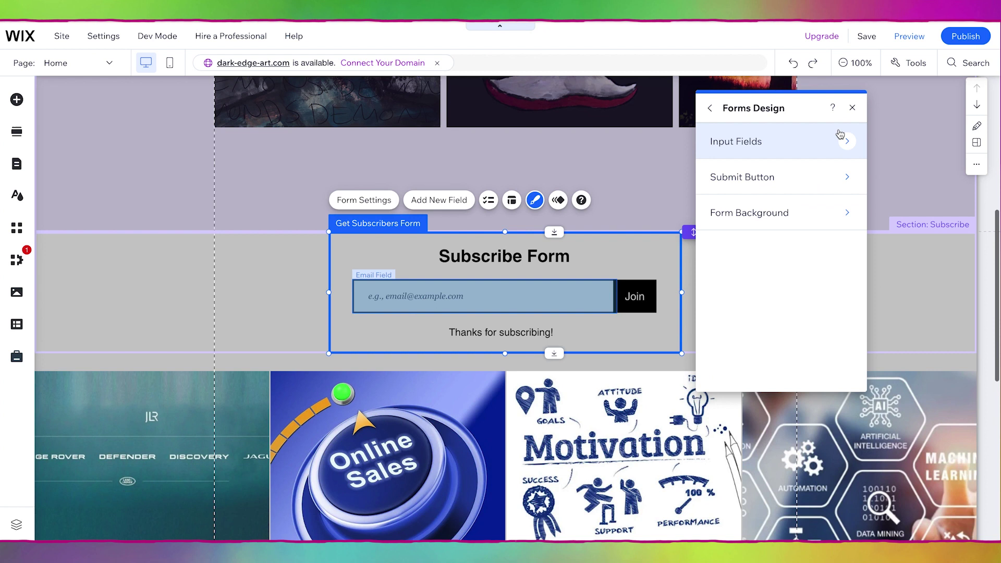
pyautogui.click(822, 141)
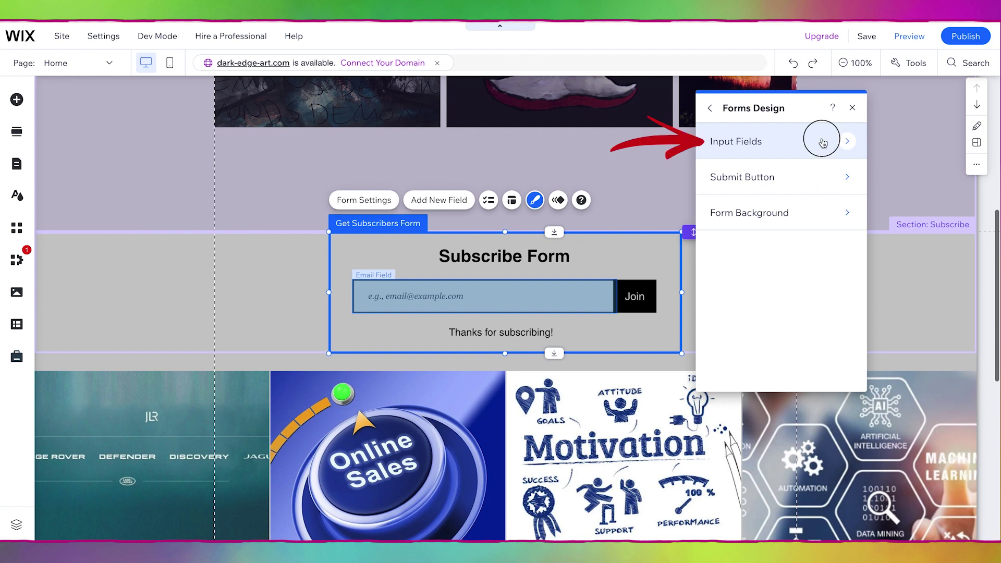
pyautogui.click(781, 300)
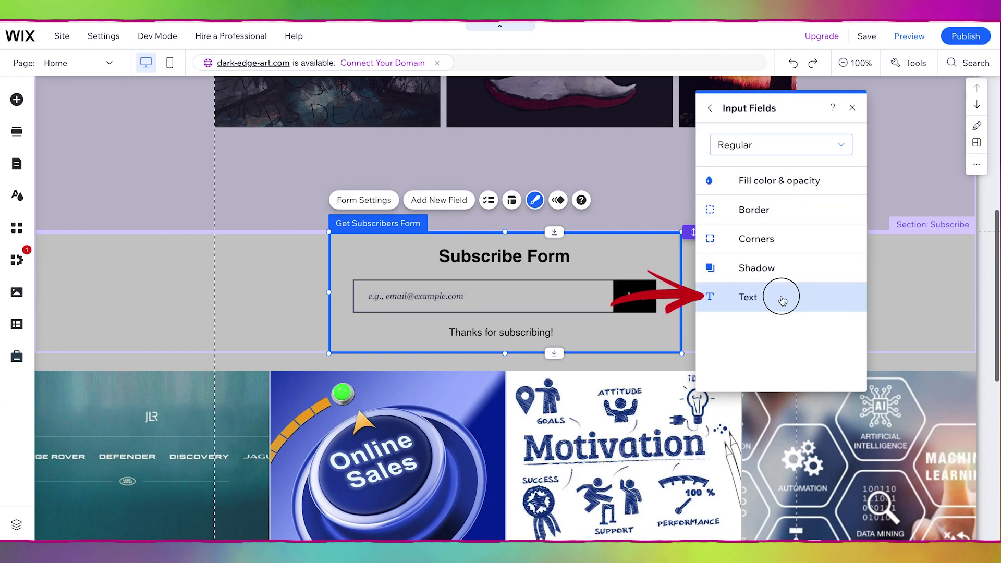
pyautogui.click(795, 364)
pyautogui.scroll(5, 824, 409)
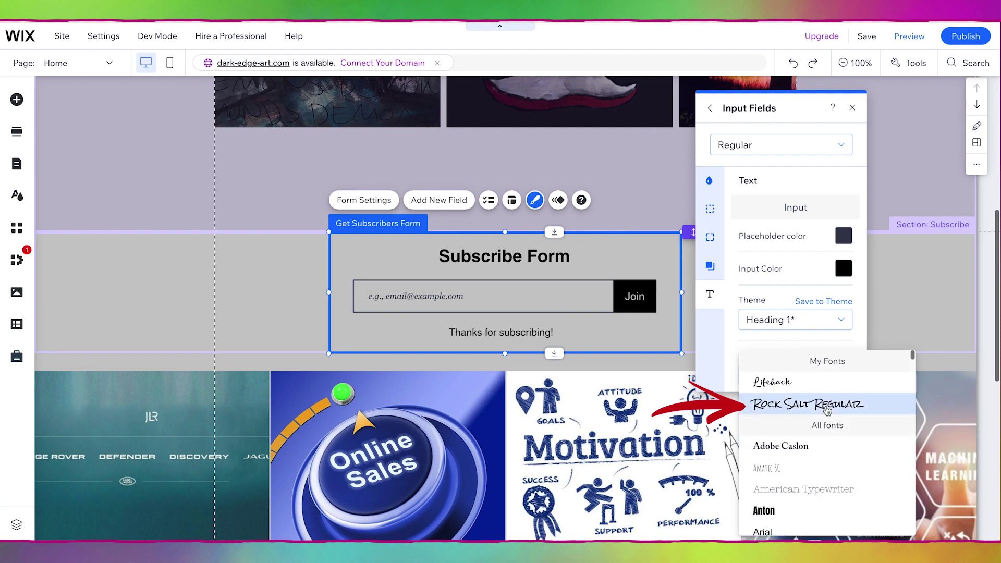
pyautogui.click(827, 404)
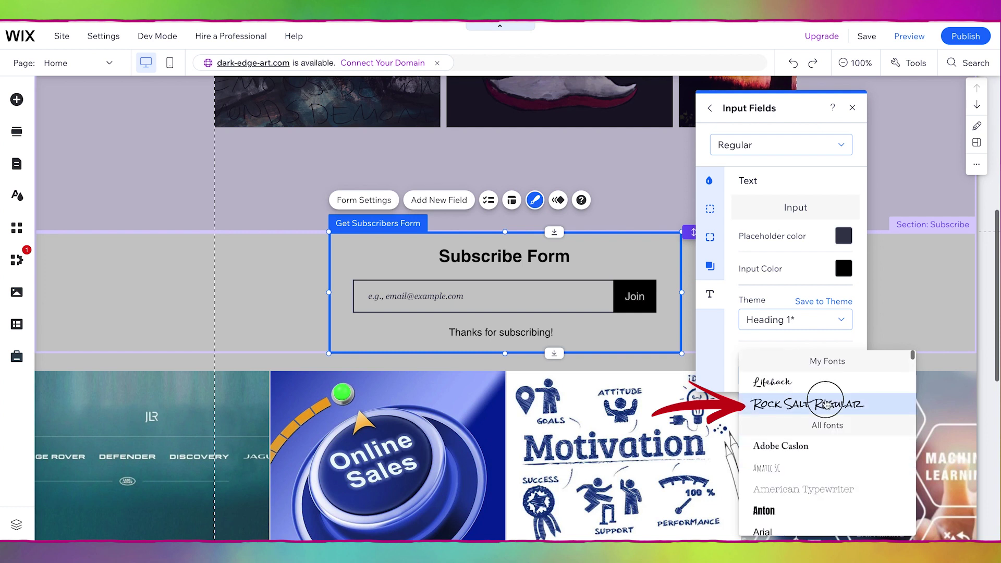
# Set the Join button's text font to Rock Salt Regular.
pyautogui.click(709, 111)
pyautogui.click(793, 180)
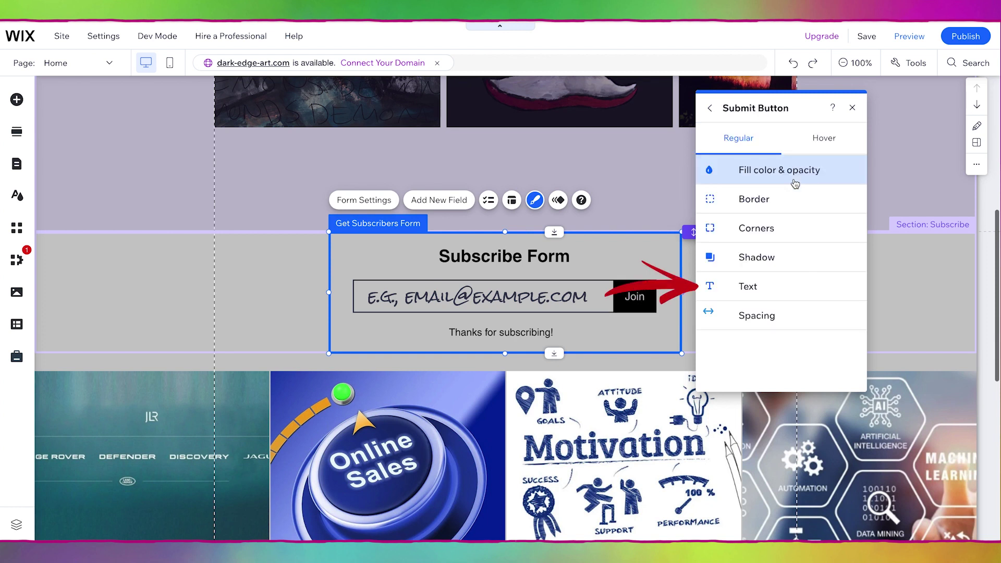
pyautogui.click(771, 291)
pyautogui.click(790, 312)
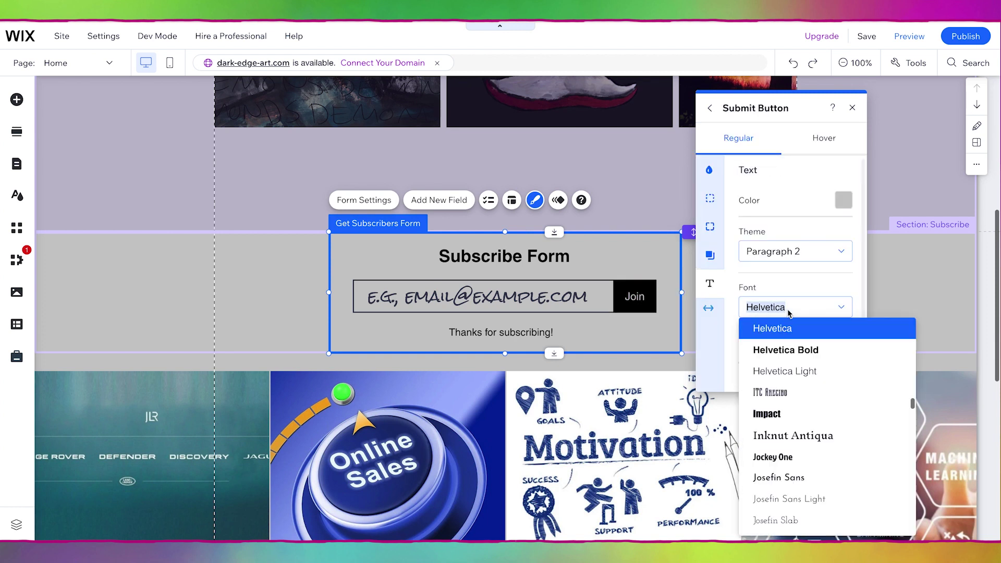
pyautogui.scroll(5, 795, 372)
pyautogui.click(813, 371)
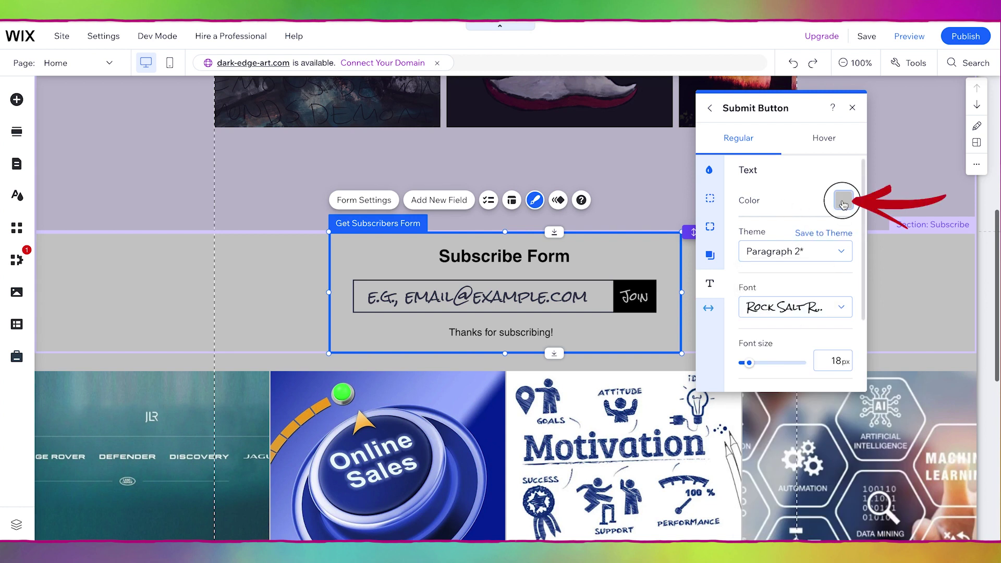
# Make the Join button text the dark red theme colour (#B61A0A).
pyautogui.click(842, 203)
pyautogui.click(709, 227)
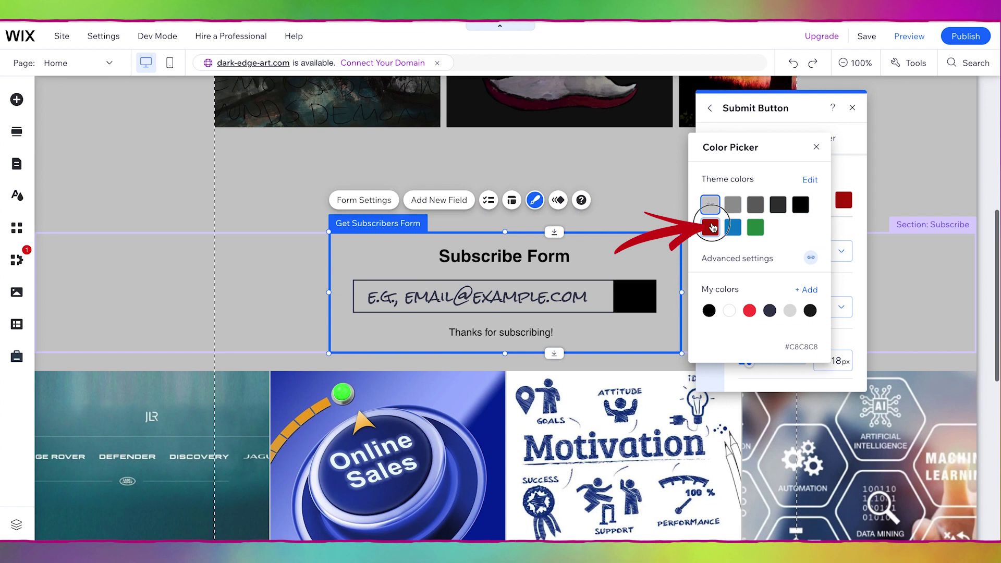
pyautogui.click(711, 227)
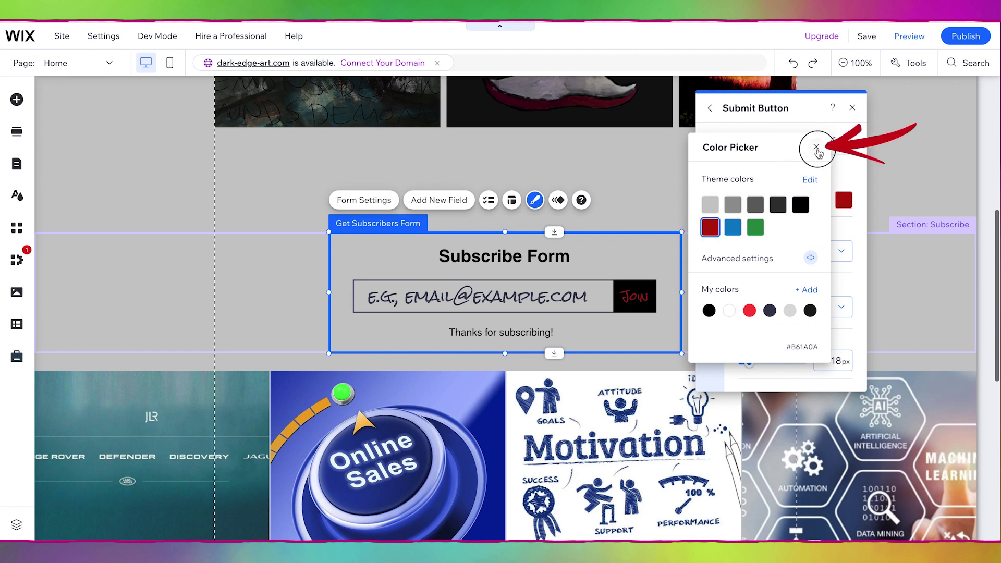
pyautogui.click(816, 148)
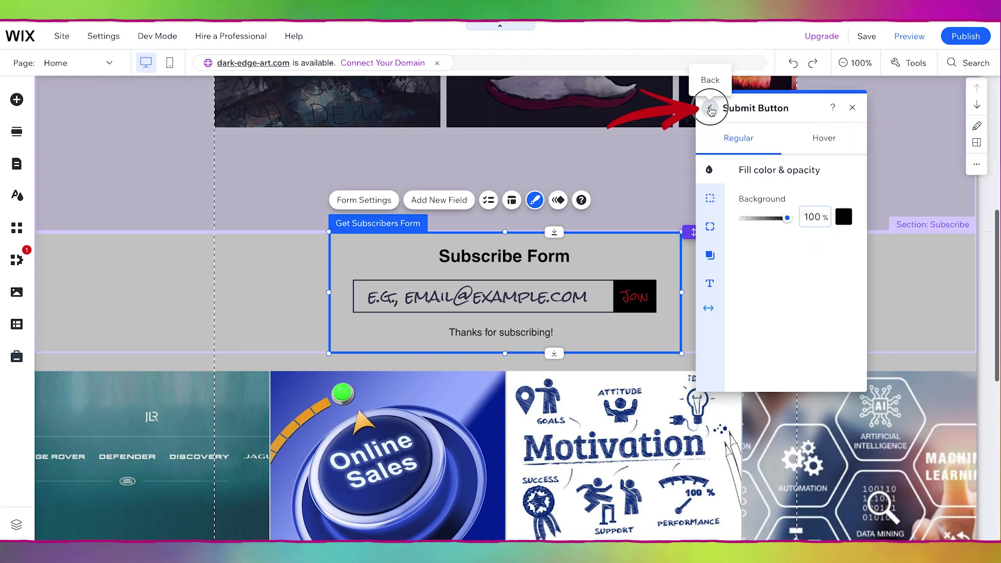
pyautogui.click(711, 109)
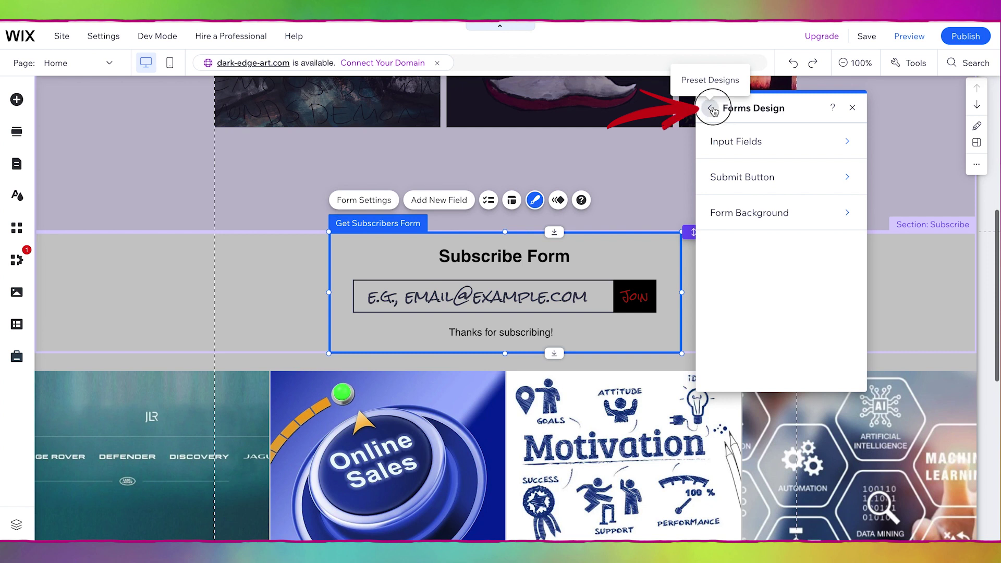
pyautogui.click(711, 109)
# Add First name and Last name contact fields and a reCAPTCHA anti-spam check to the form.
pyautogui.click(492, 204)
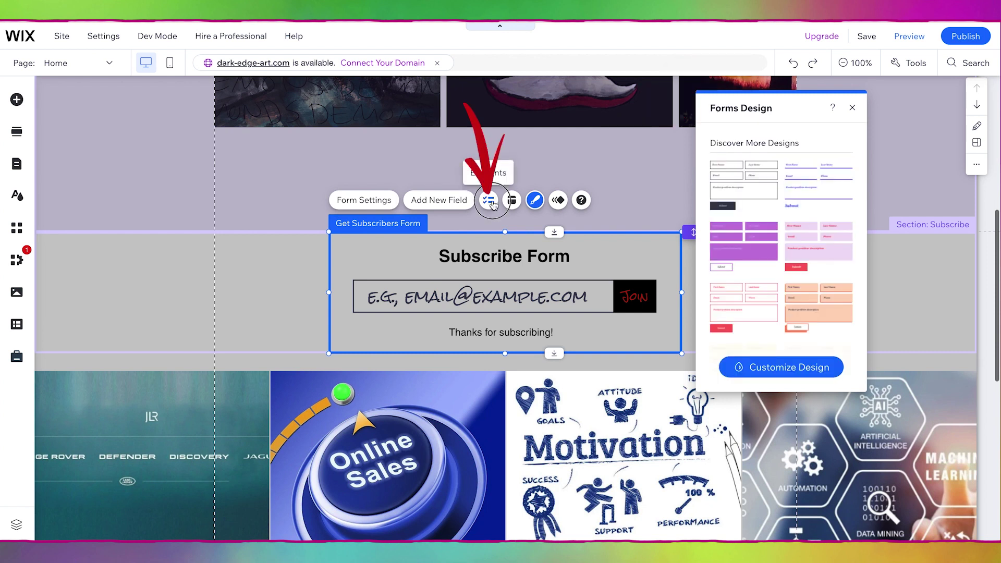
pyautogui.click(492, 204)
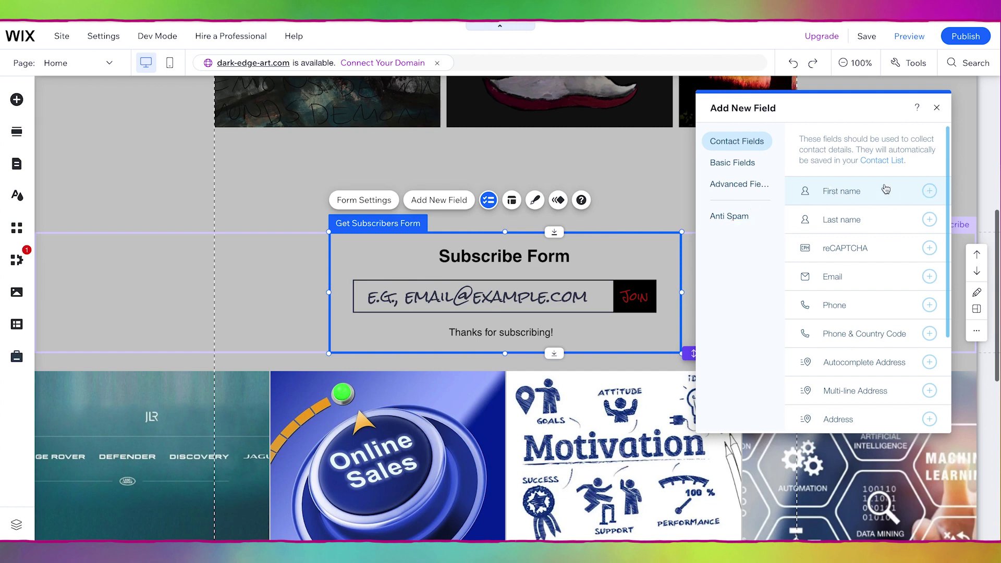
pyautogui.click(929, 190)
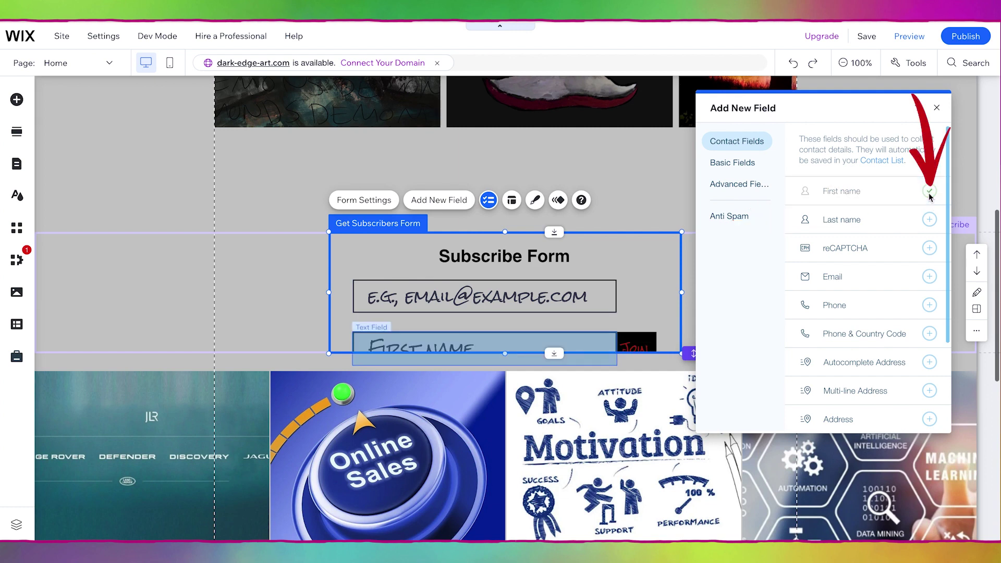
pyautogui.click(929, 219)
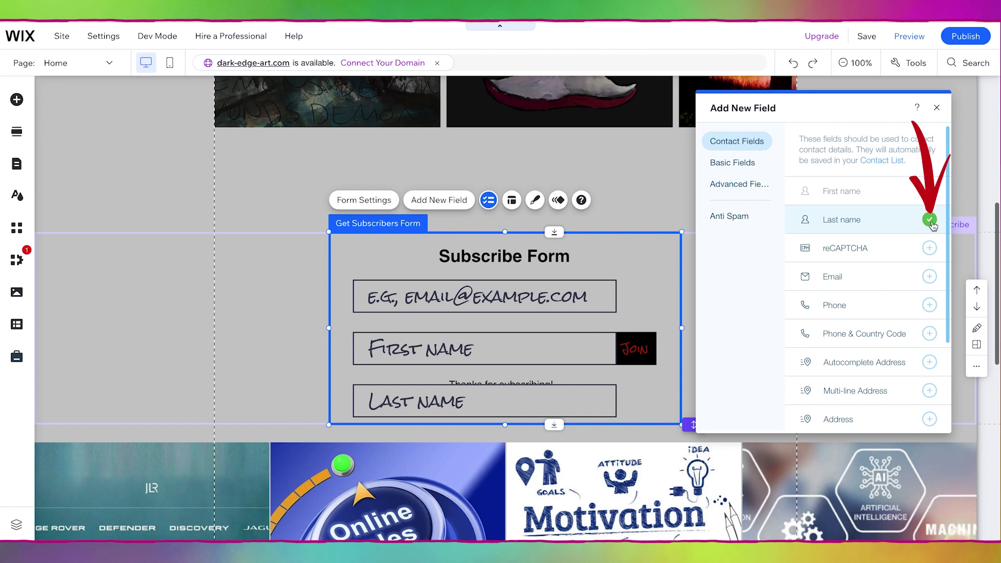
pyautogui.click(727, 218)
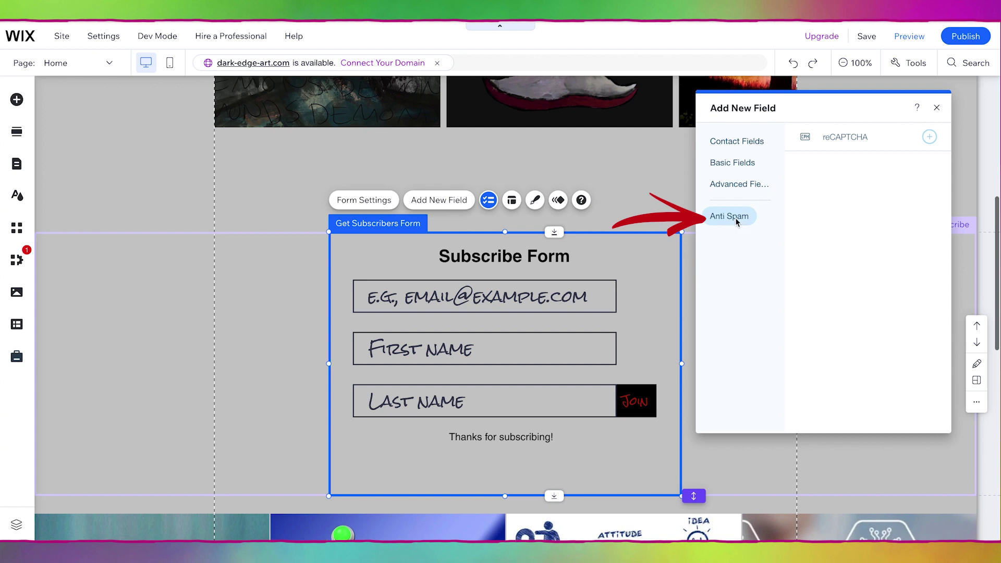
pyautogui.click(929, 137)
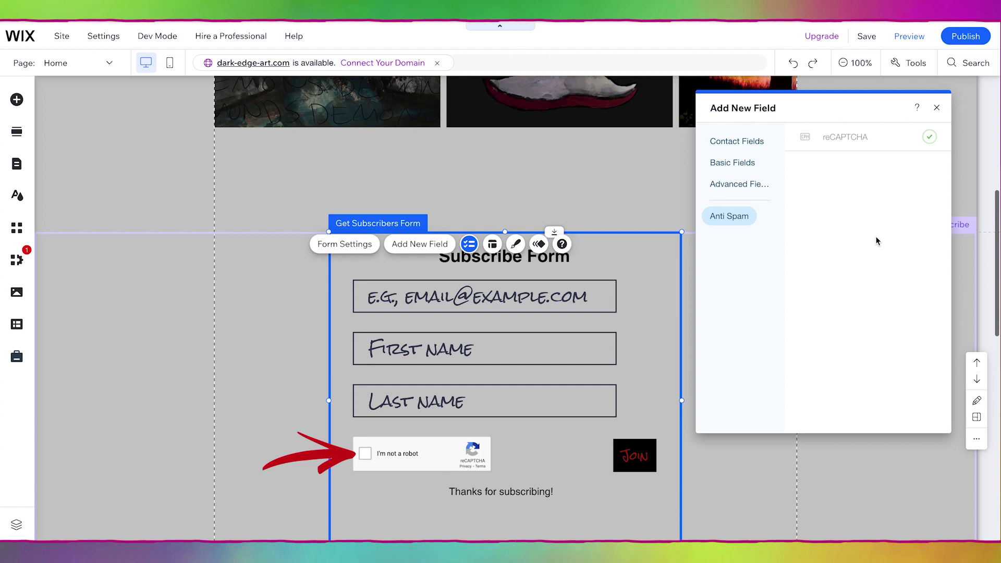
pyautogui.click(748, 138)
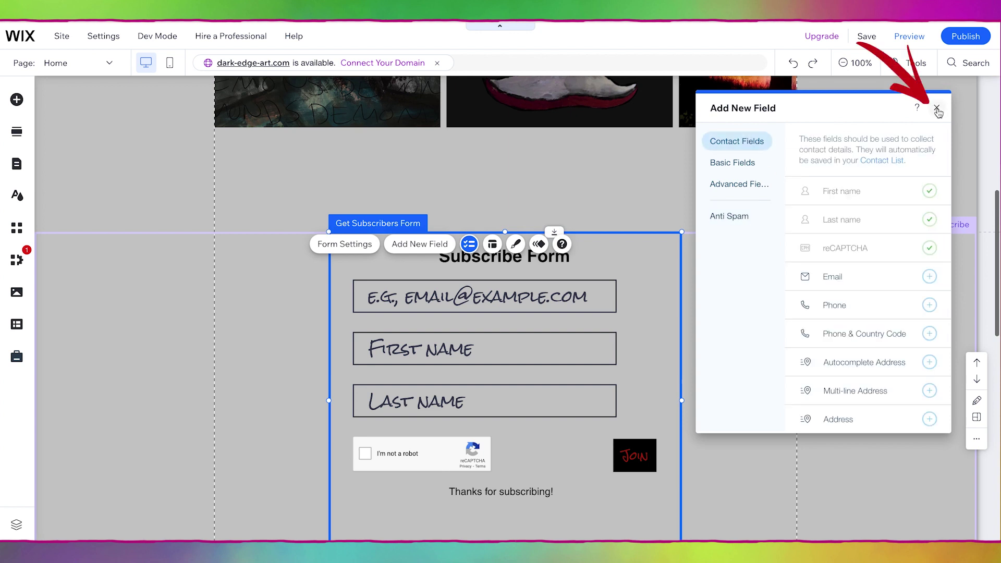
# Move the email field below Last name and retitle the form 'Sign up for updates'.
pyautogui.click(936, 109)
pyautogui.moveTo(571, 297); pyautogui.dragTo(573, 407)
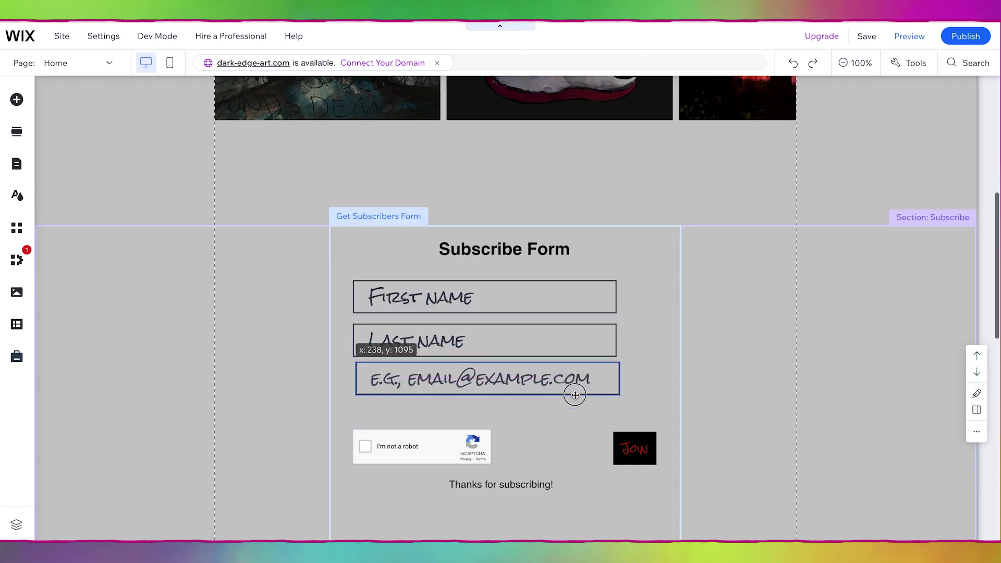
pyautogui.click(540, 250)
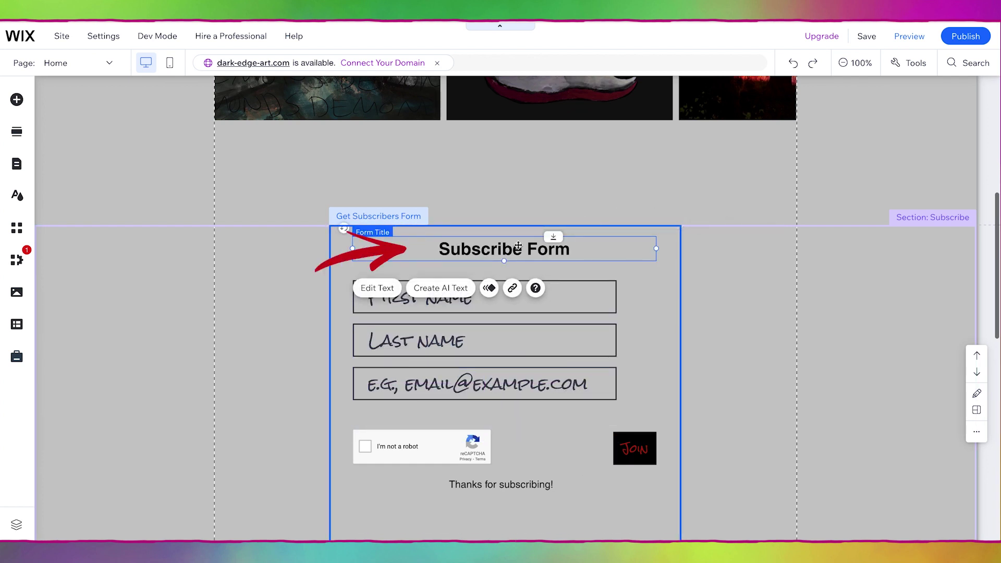
pyautogui.doubleClick(503, 250)
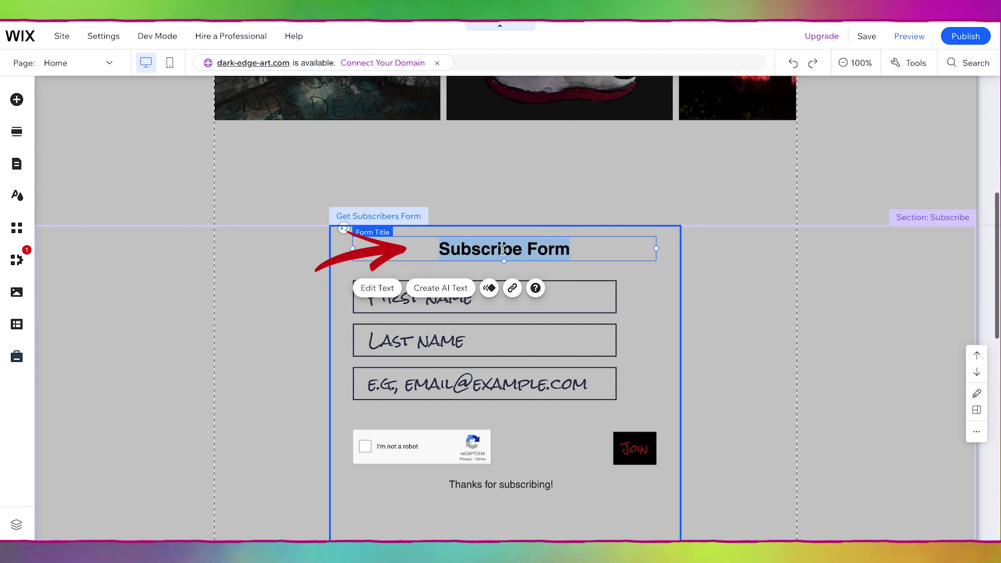
pyautogui.write('Sign')
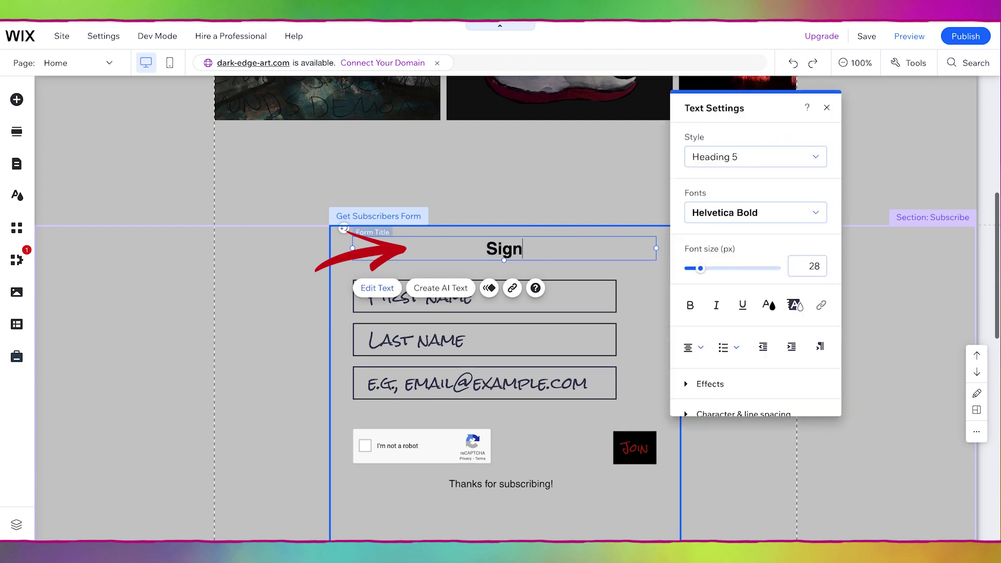
pyautogui.write(' up for updates')
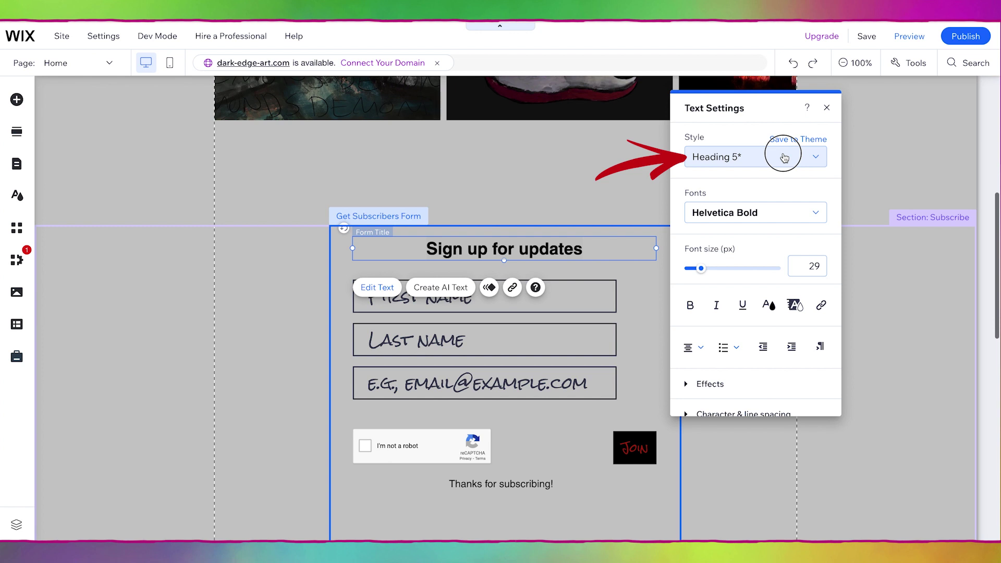
# Apply the 72px heading text style to the title and open the text theme settings.
pyautogui.click(784, 158)
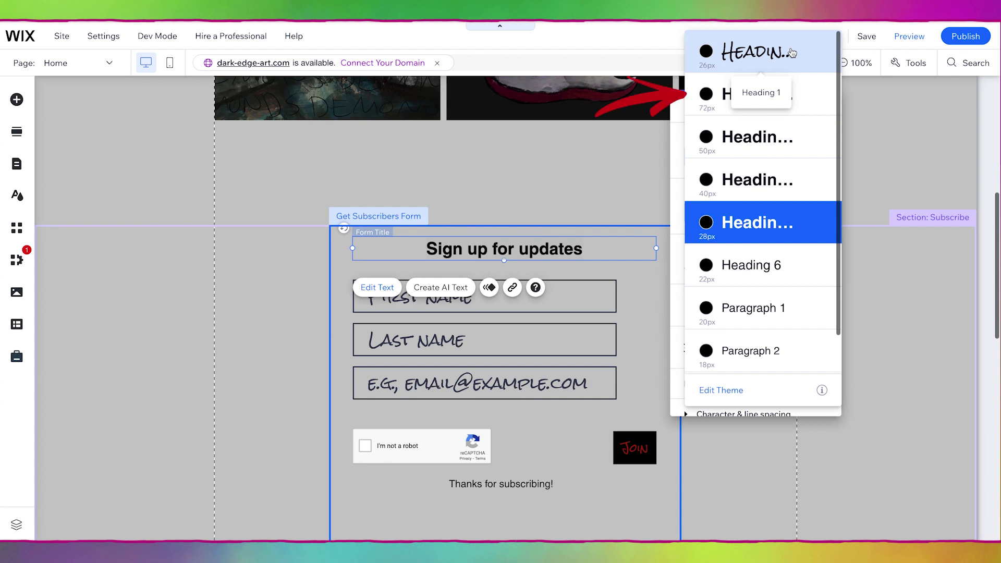
pyautogui.click(802, 101)
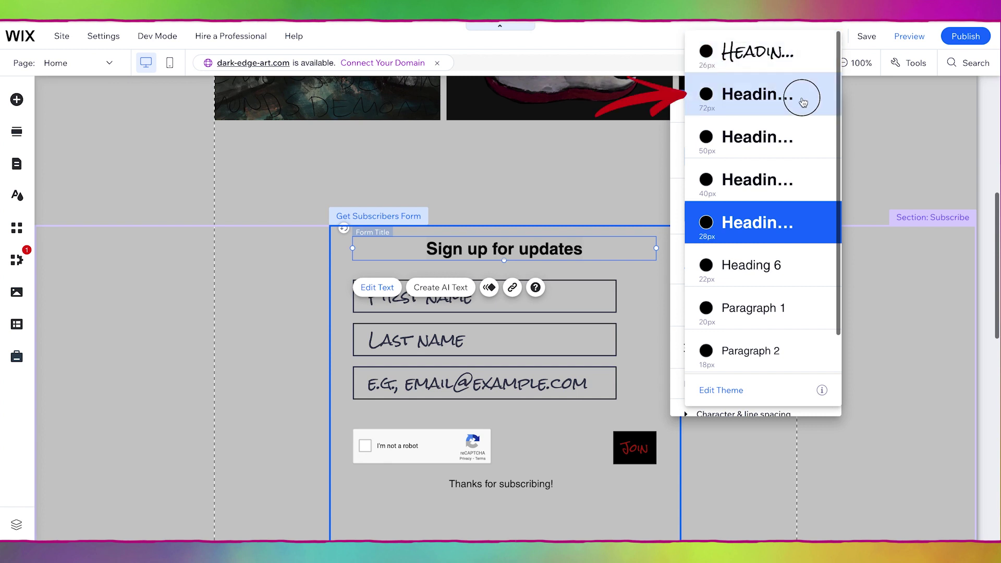
pyautogui.click(795, 161)
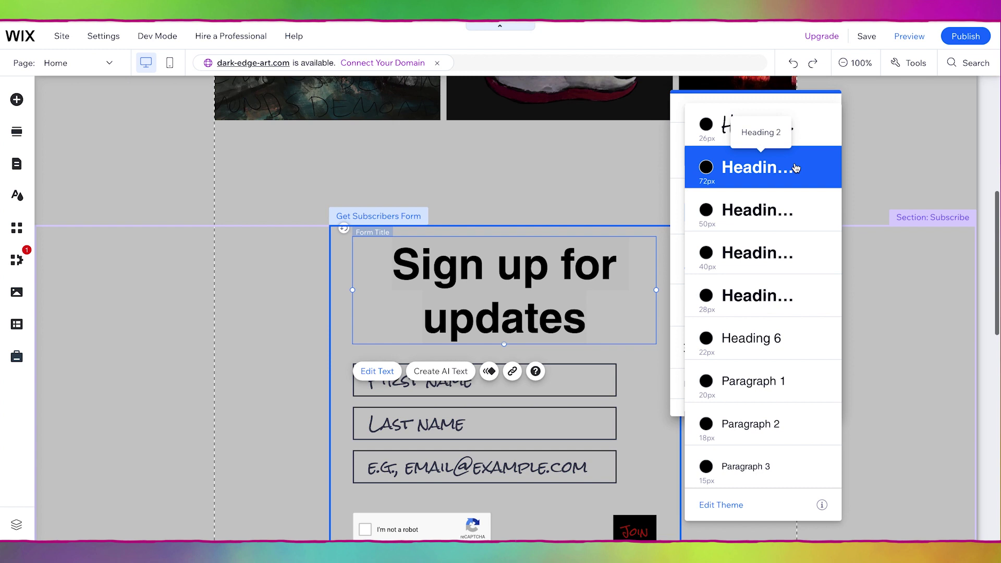
pyautogui.click(717, 505)
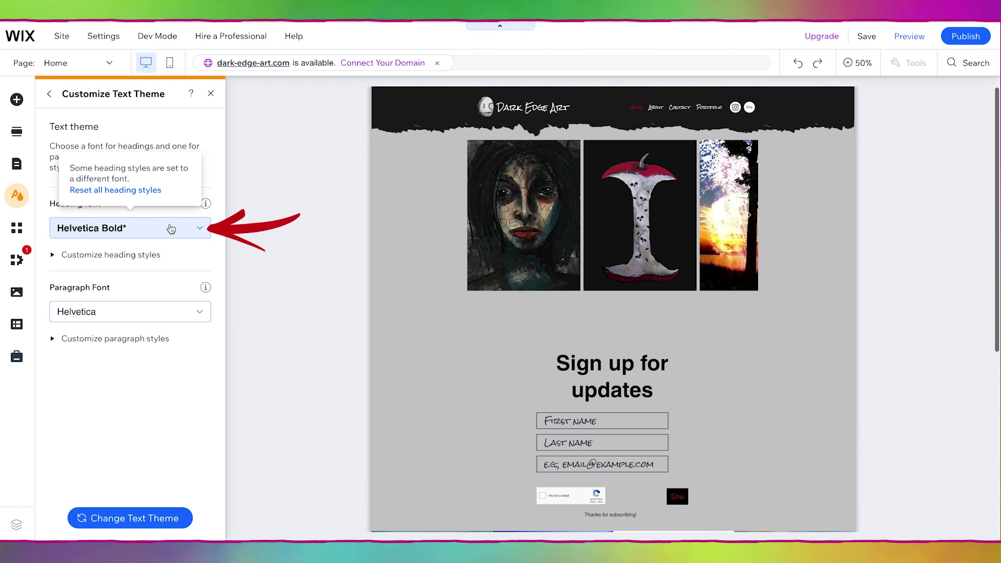
# Set the theme's heading font to Rock Salt Regular and paragraph font to Space Grotesk.
pyautogui.click(171, 228)
pyautogui.click(144, 293)
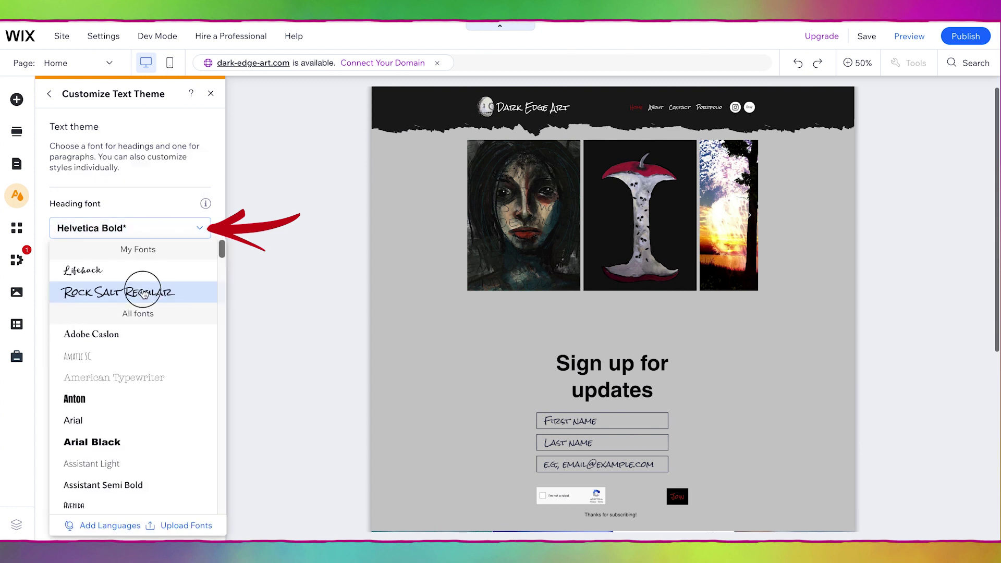
pyautogui.click(144, 292)
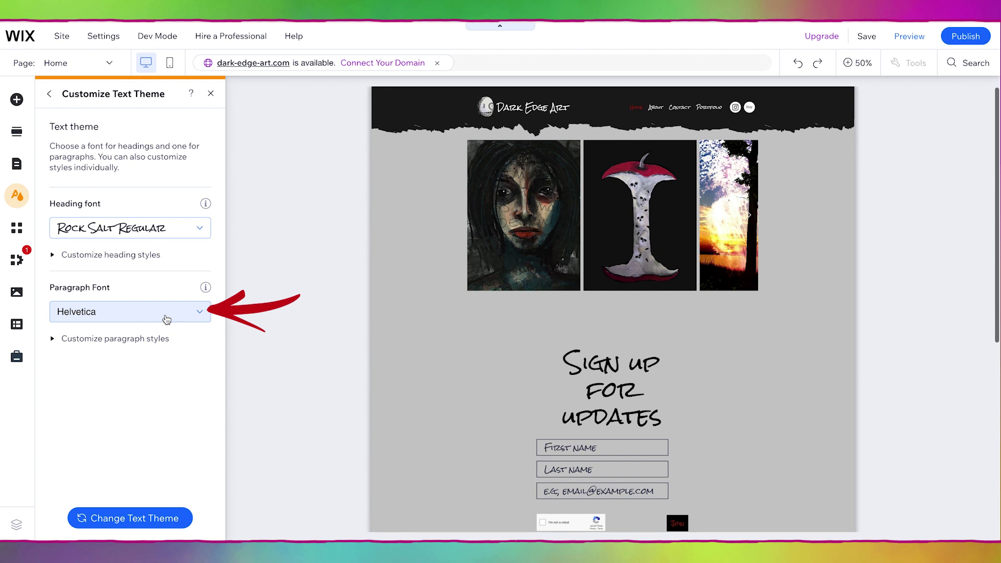
pyautogui.click(167, 319)
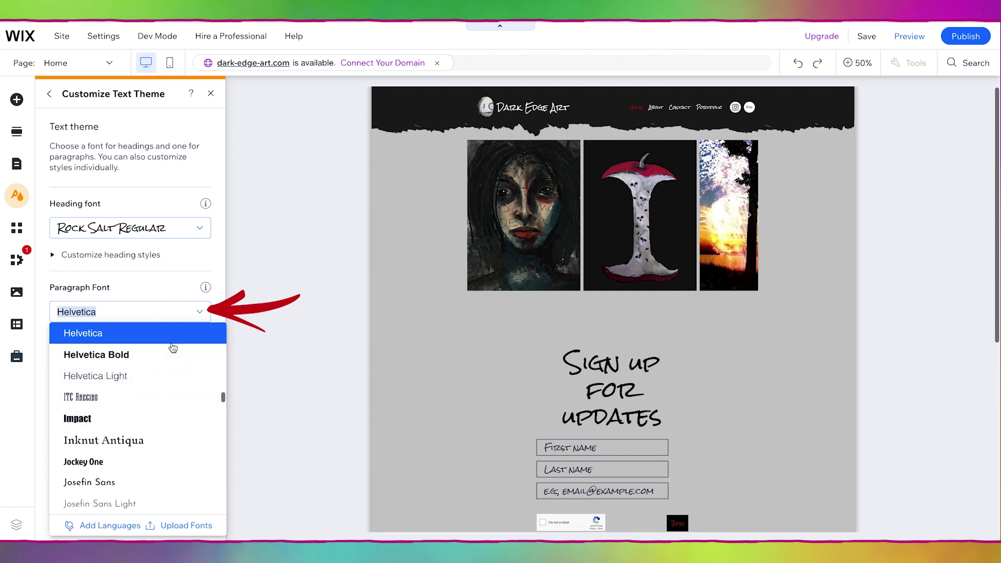
pyautogui.scroll(-3, 175, 415)
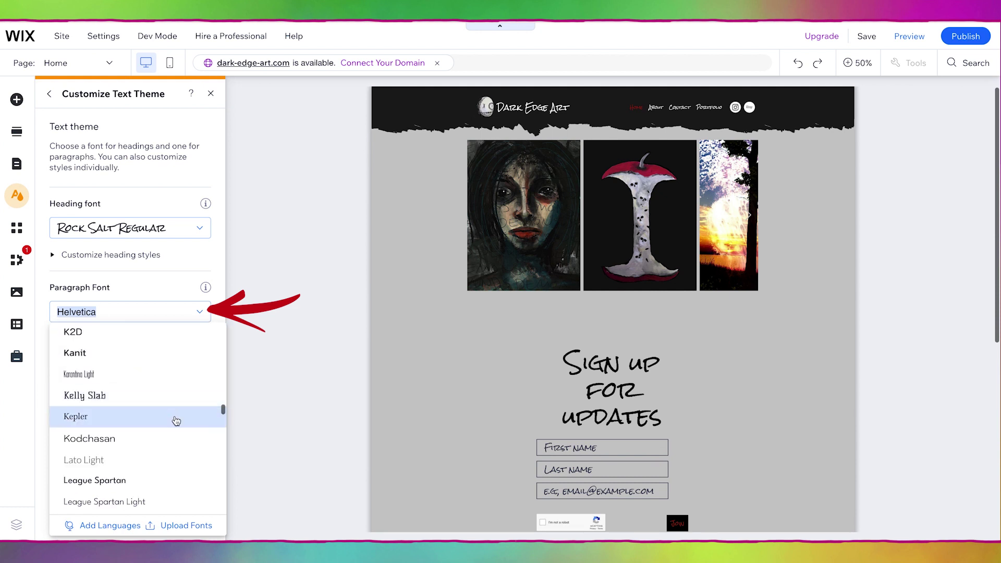
pyautogui.click(174, 416)
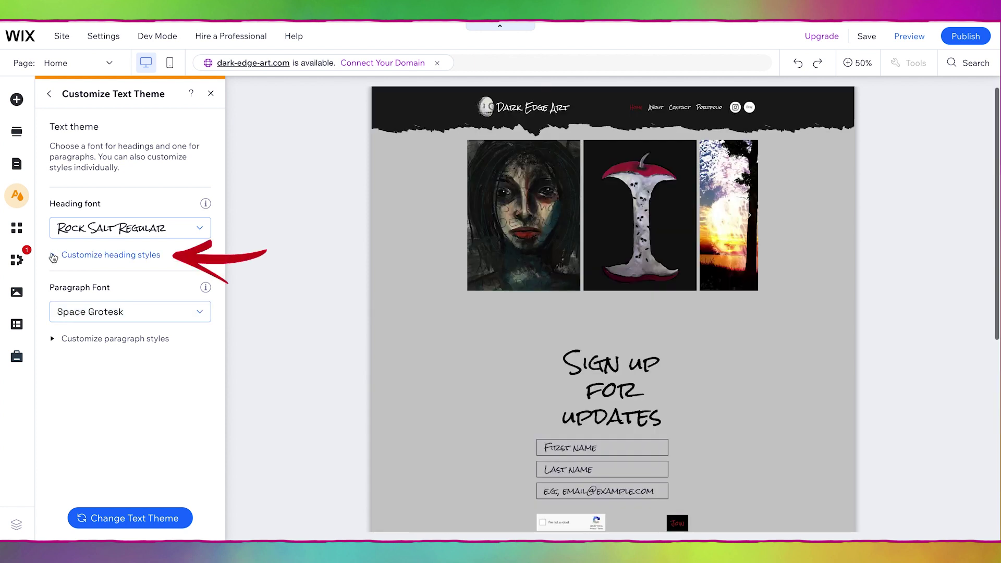
# Change the Heading 2 style to 33px dark red and apply it.
pyautogui.click(53, 256)
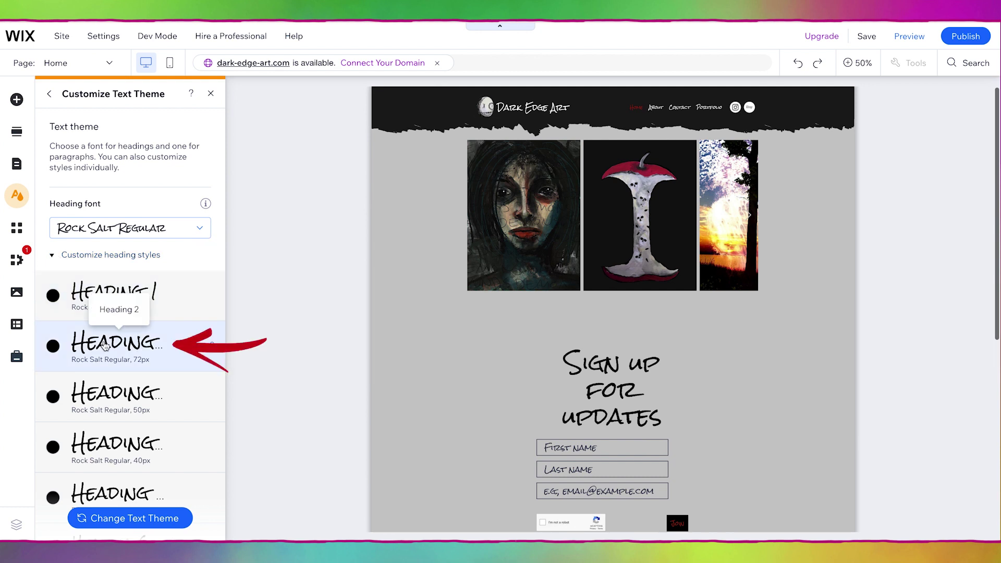
pyautogui.click(106, 347)
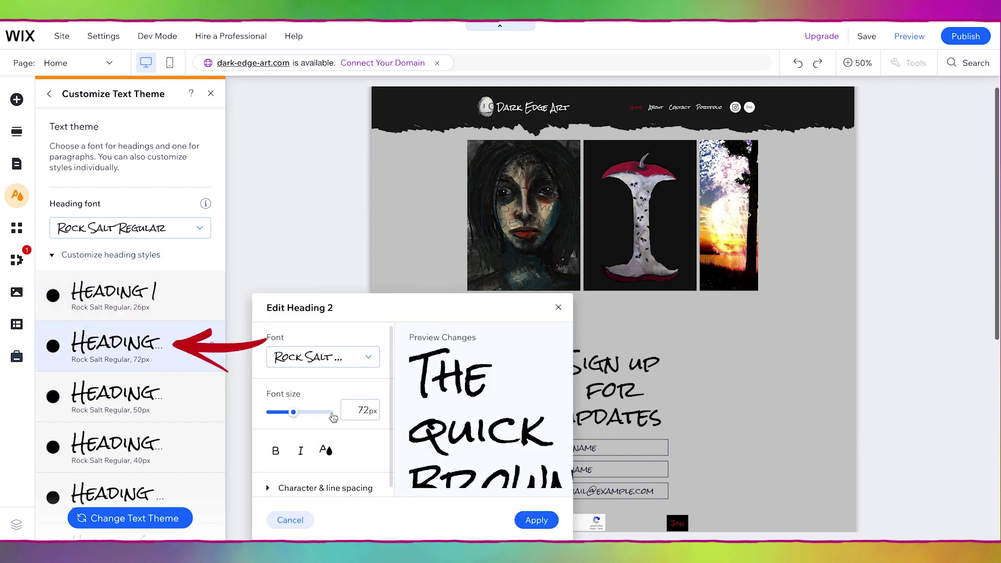
pyautogui.moveTo(294, 411); pyautogui.dragTo(280, 412)
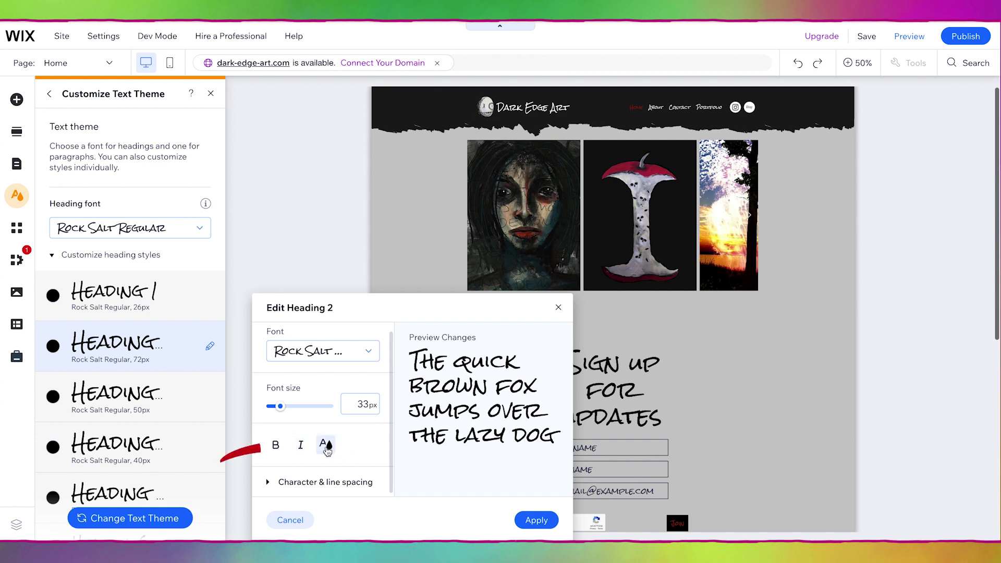
pyautogui.click(325, 445)
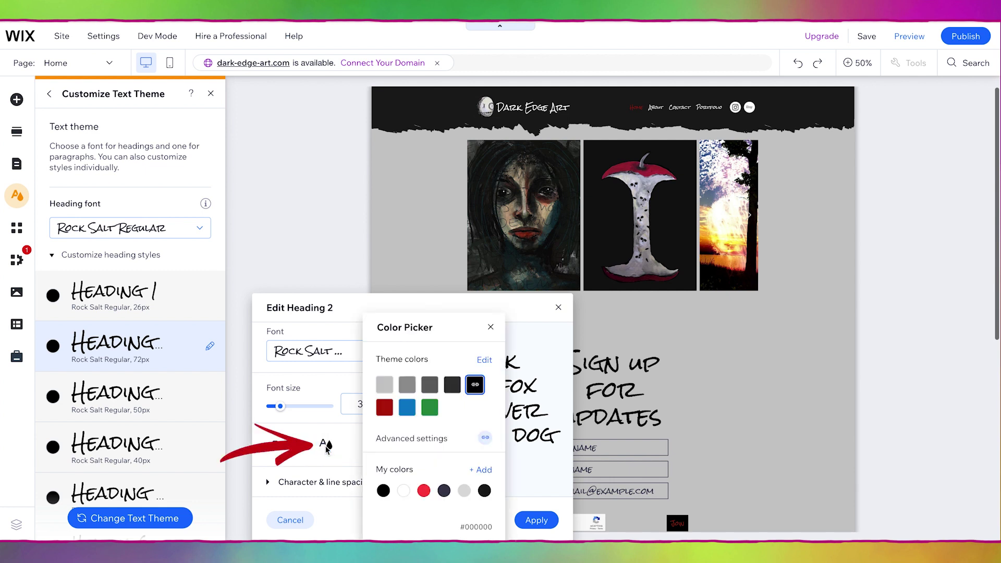
pyautogui.click(384, 407)
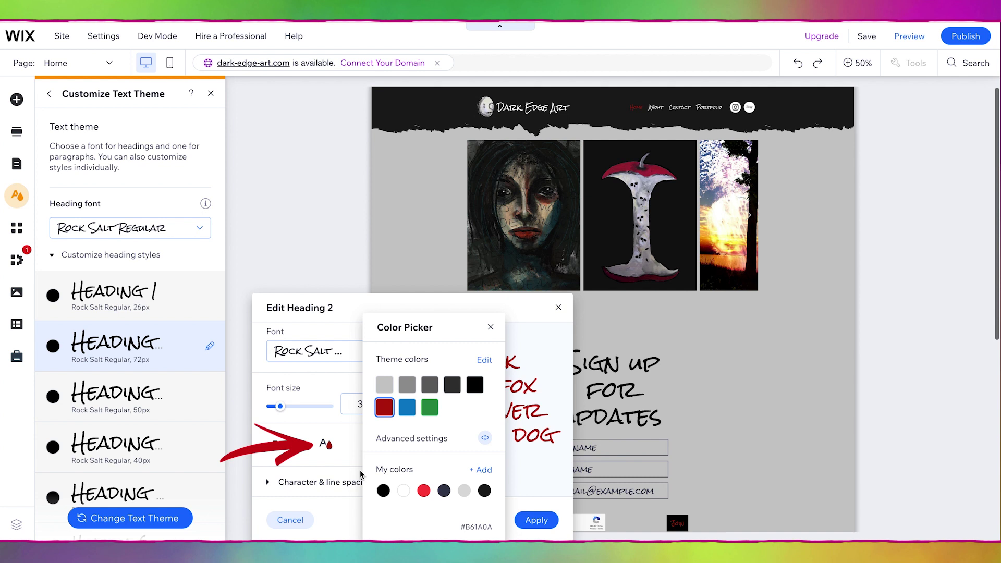
pyautogui.click(352, 450)
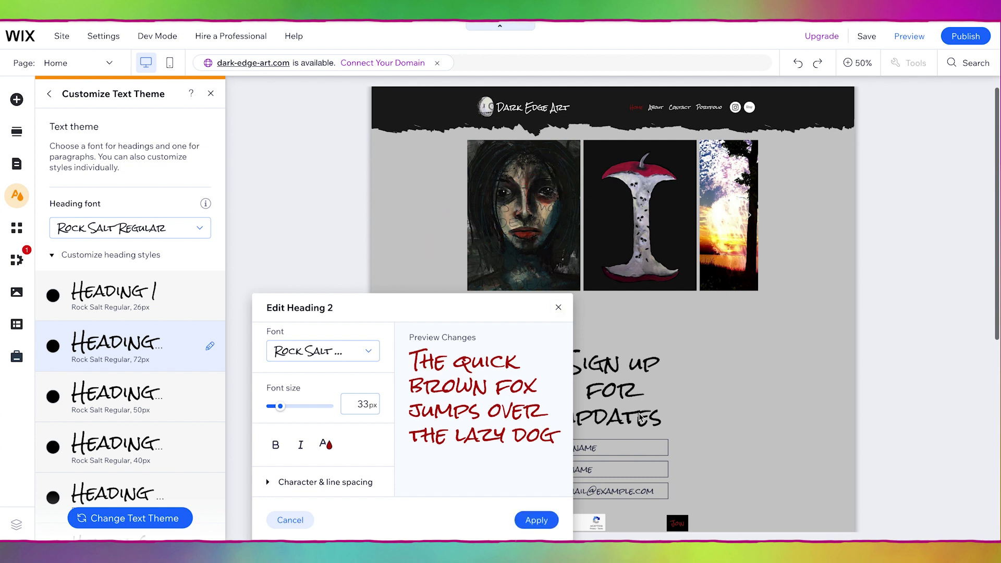
pyautogui.click(534, 521)
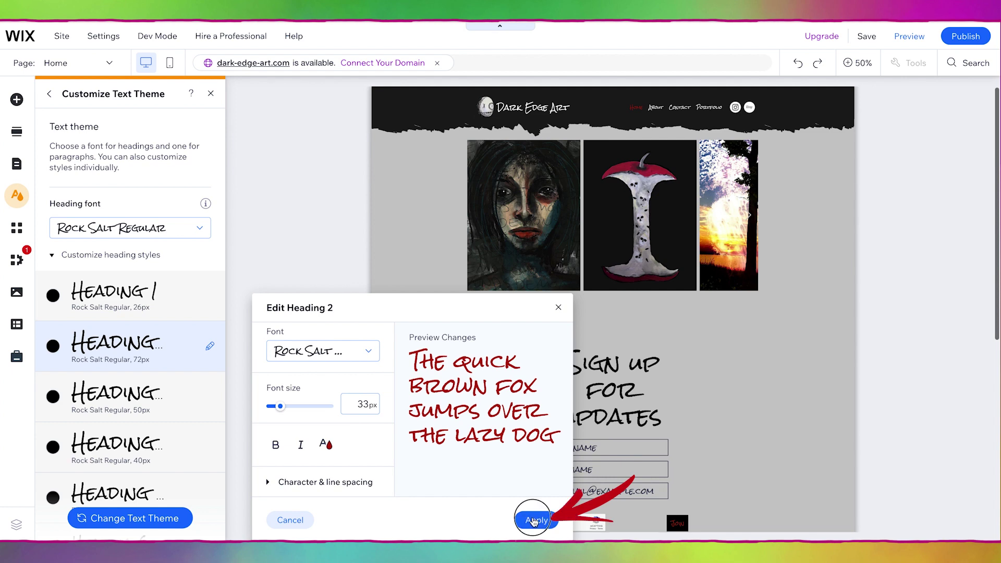
# Reset the 'Sign up for updates' title to the Heading 2 theme style.
pyautogui.click(211, 95)
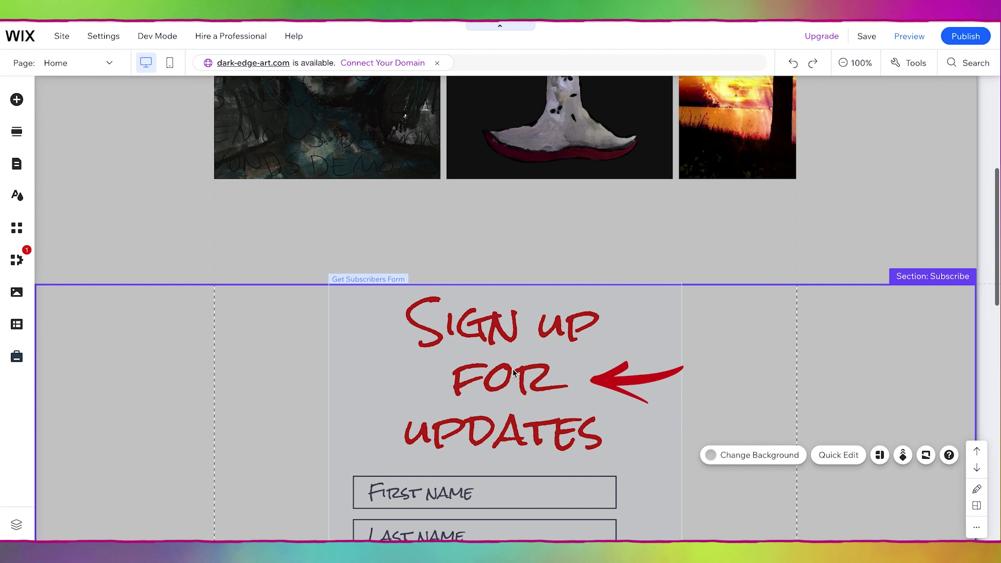
pyautogui.click(498, 396)
pyautogui.doubleClick(499, 396)
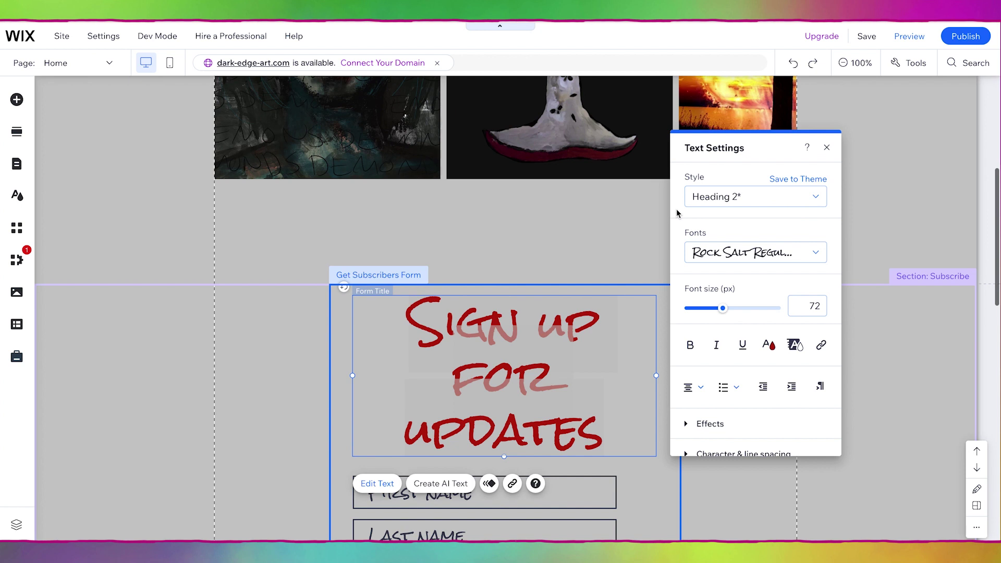
pyautogui.scroll(-2, 761, 251)
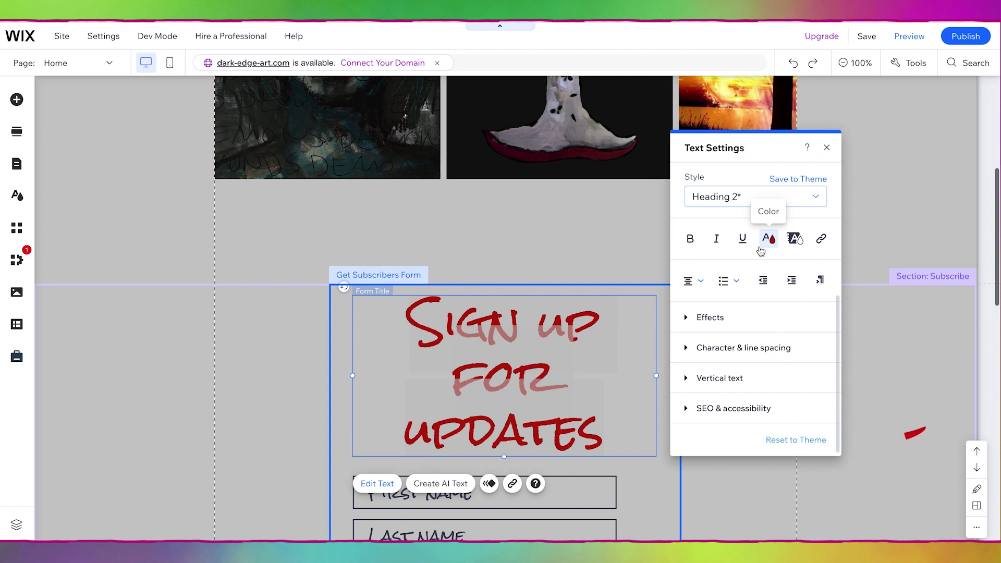
pyautogui.click(799, 443)
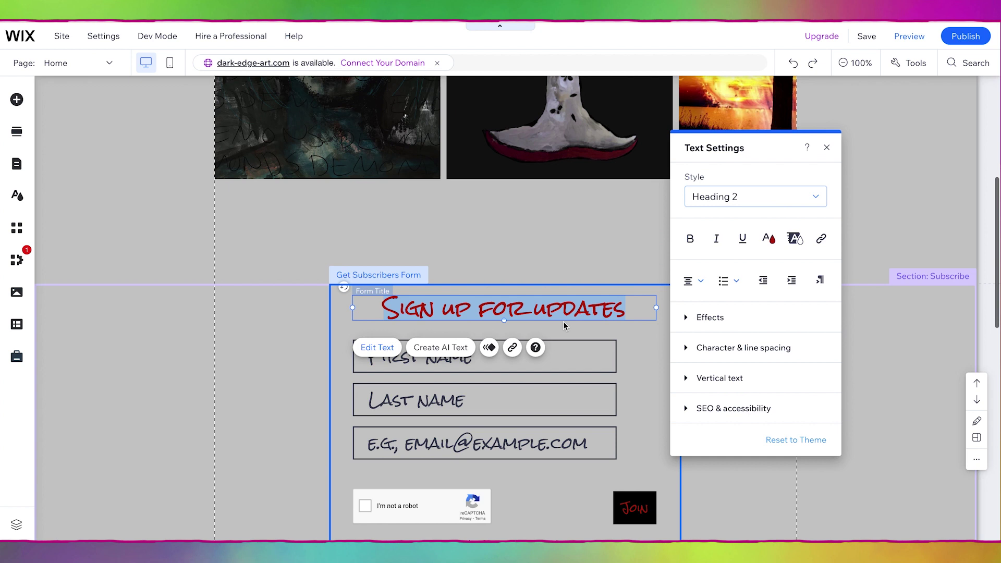
# Apply the Heading 3 text style to the First name field.
pyautogui.click(431, 364)
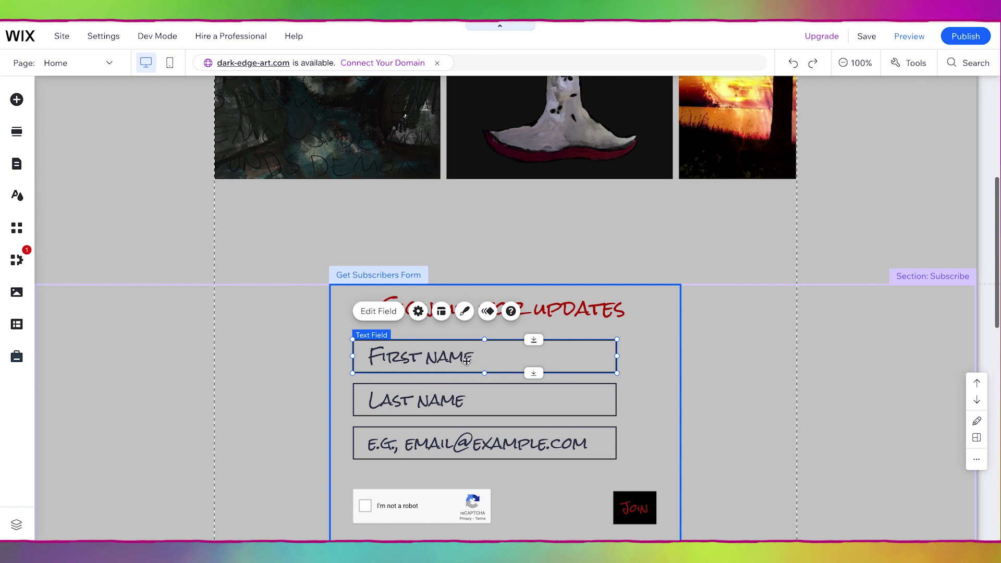
pyautogui.click(464, 313)
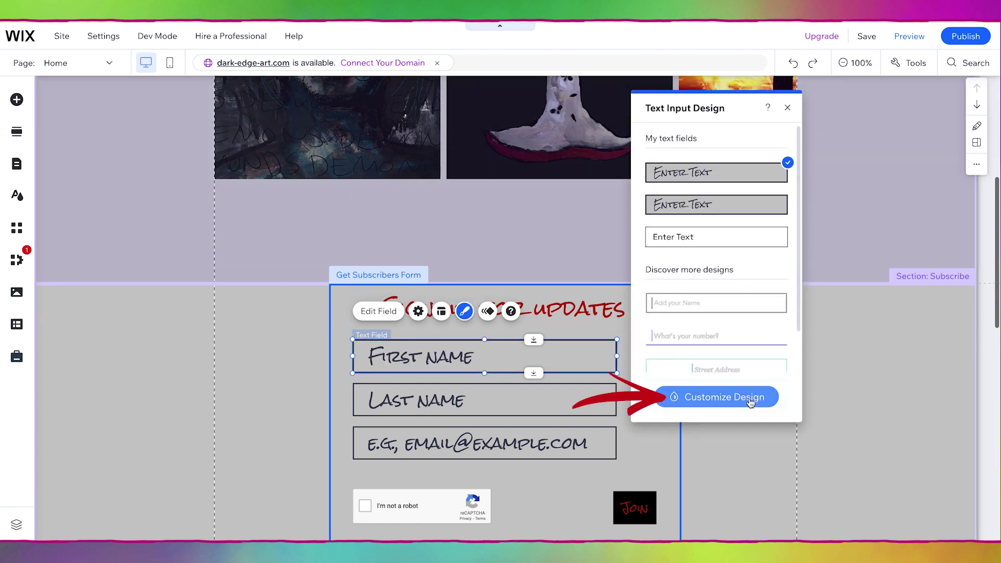
pyautogui.click(748, 399)
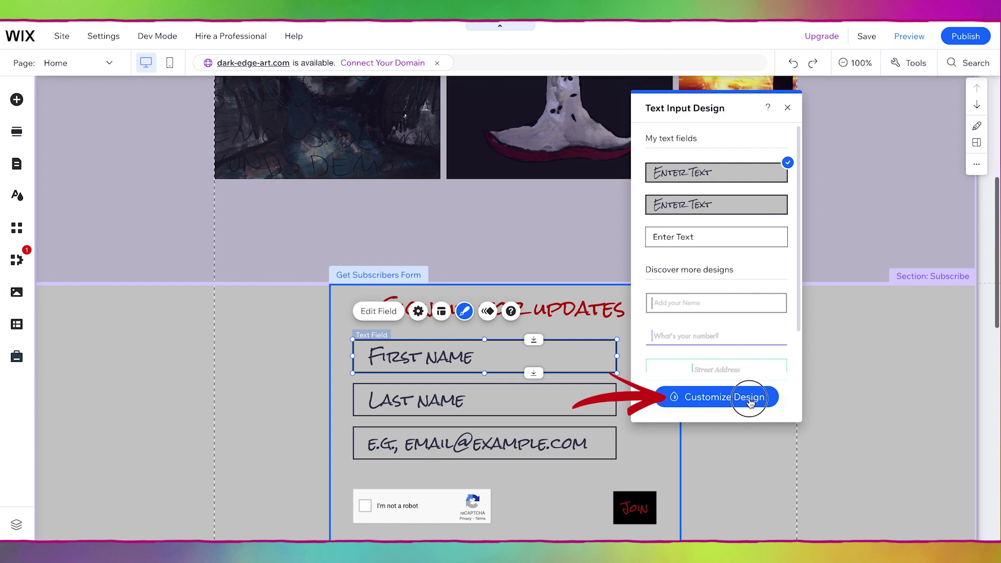
pyautogui.click(699, 304)
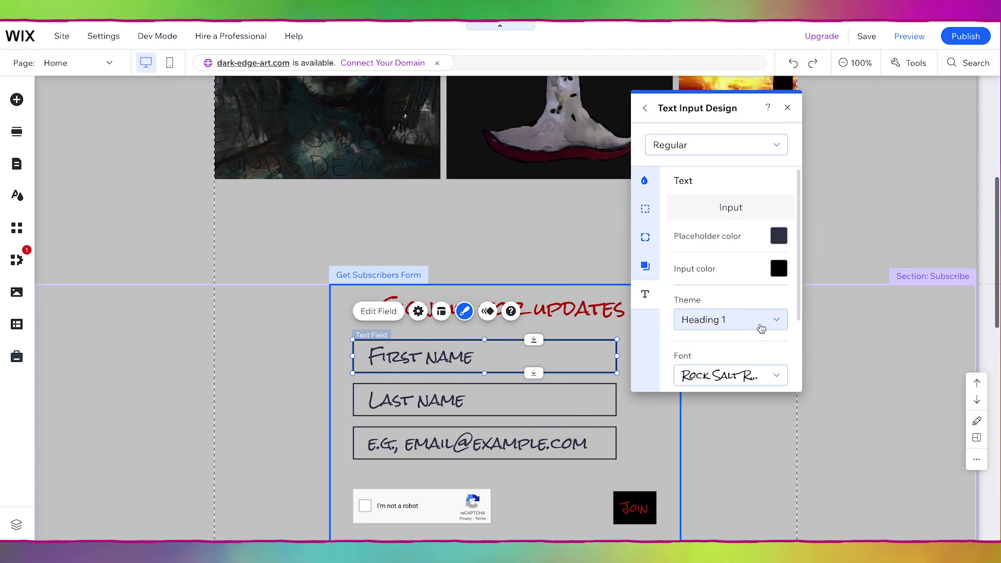
pyautogui.click(765, 322)
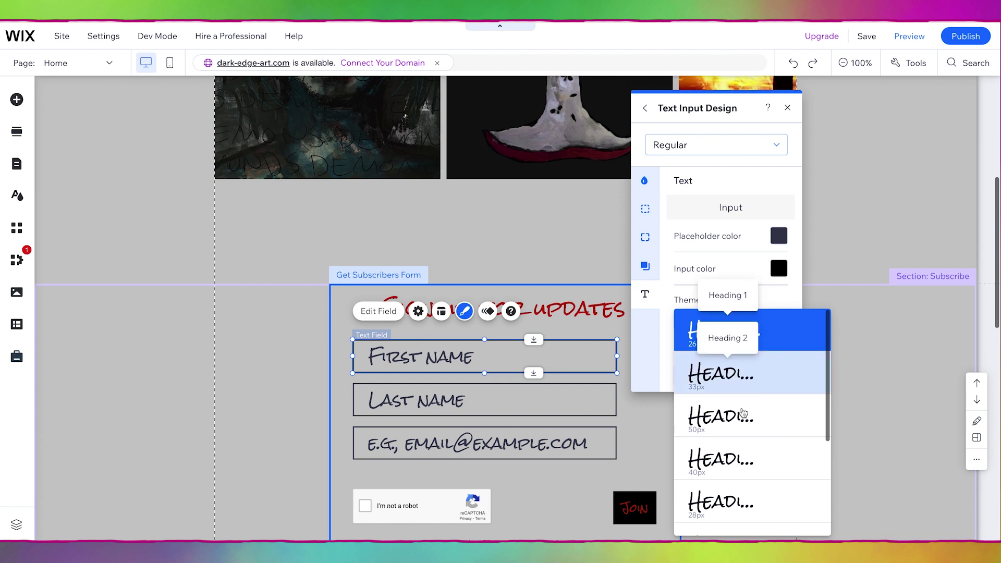
pyautogui.click(740, 420)
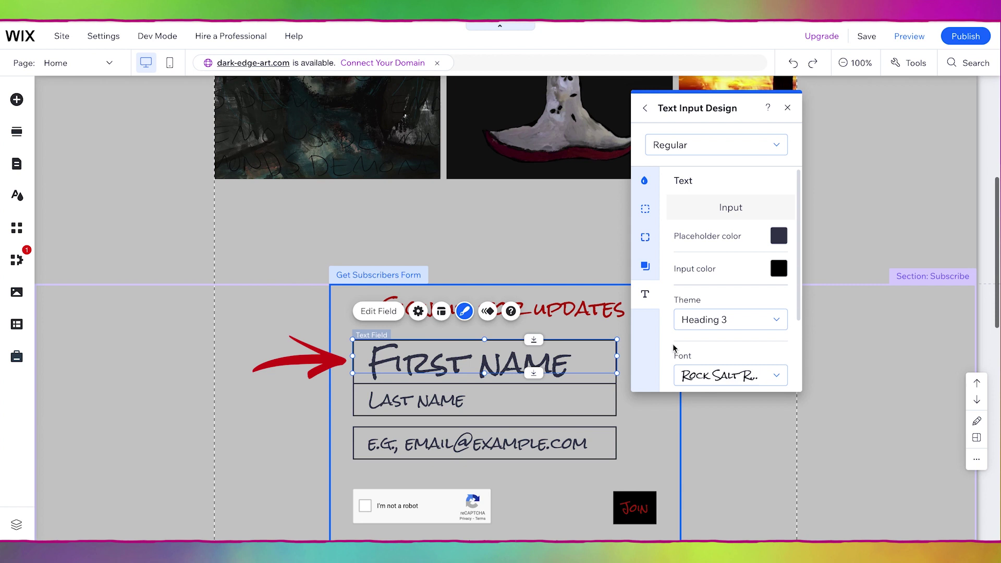
# Shrink the field text to 20px and save it to the Heading 3 theme style.
pyautogui.scroll(-1, 673, 348)
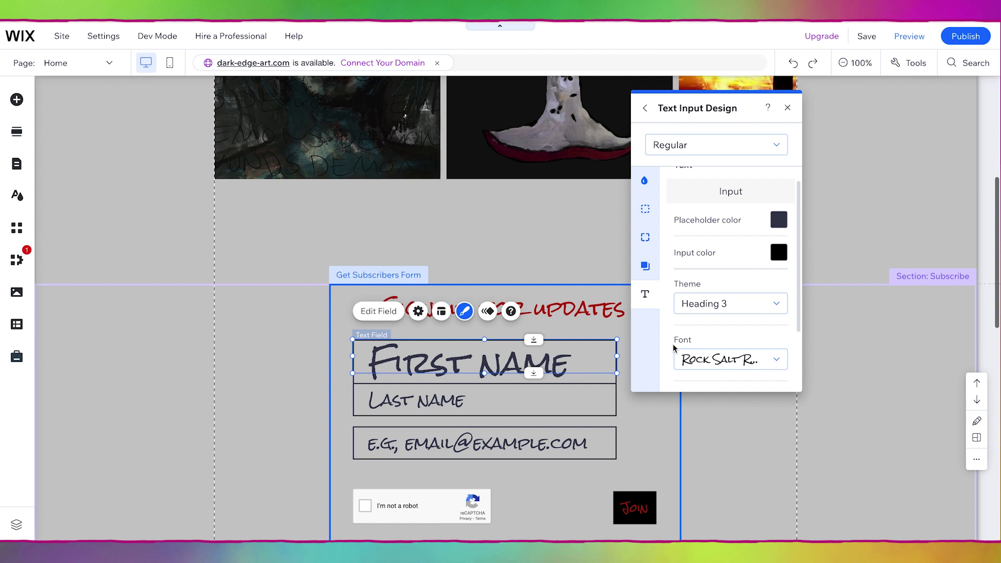
pyautogui.scroll(-1, 673, 343)
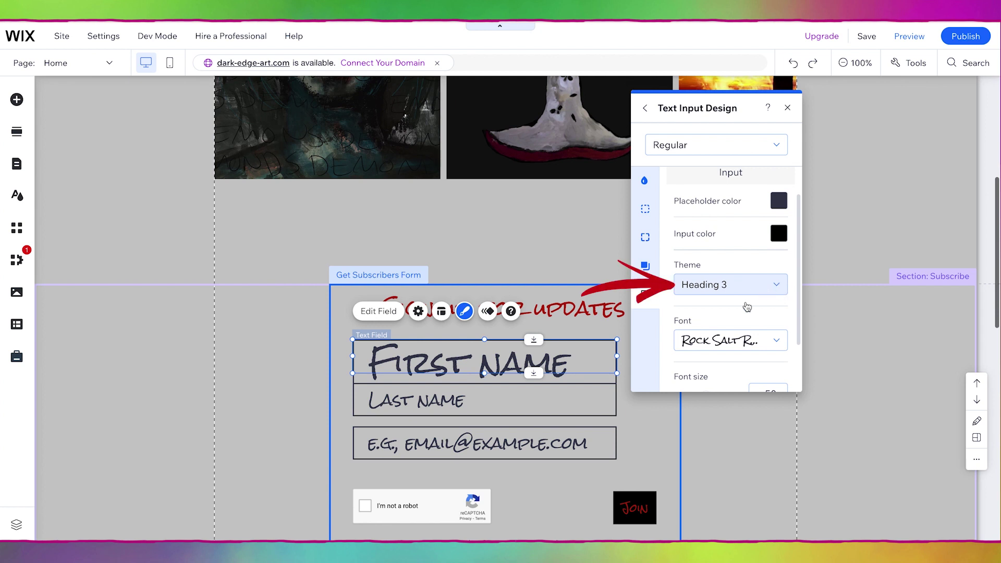
pyautogui.scroll(-3, 746, 307)
pyautogui.moveTo(701, 334); pyautogui.dragTo(686, 336)
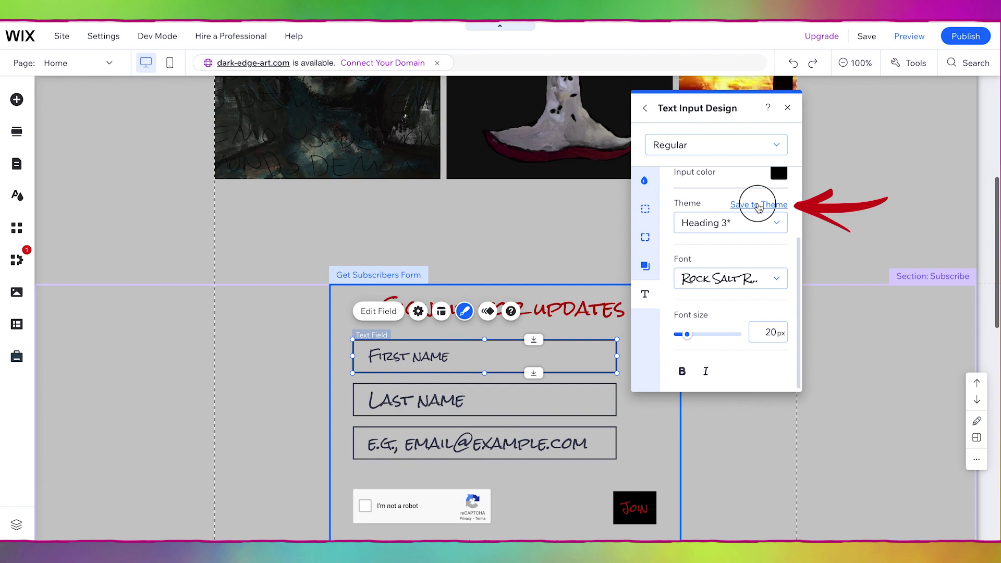
pyautogui.click(758, 206)
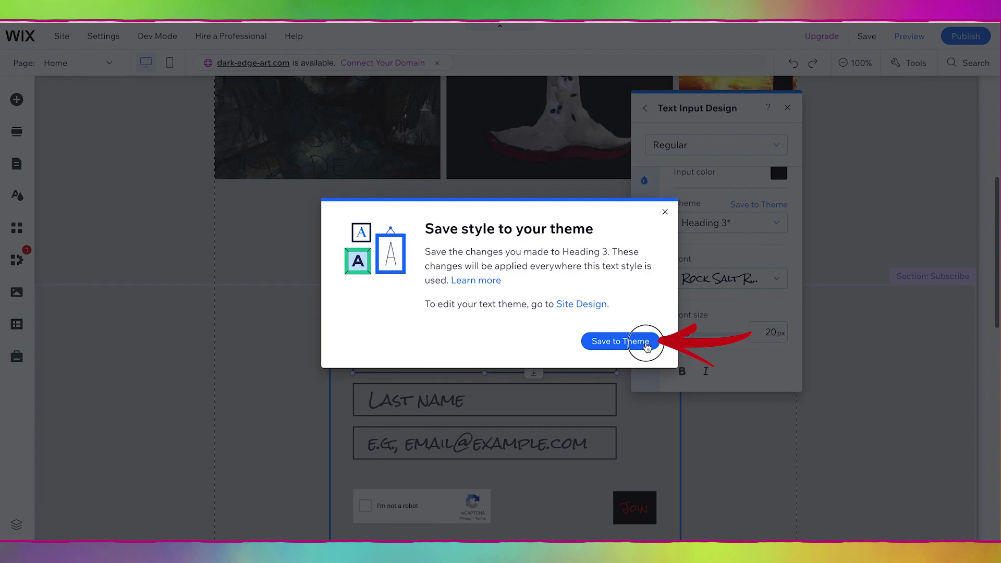
pyautogui.click(645, 343)
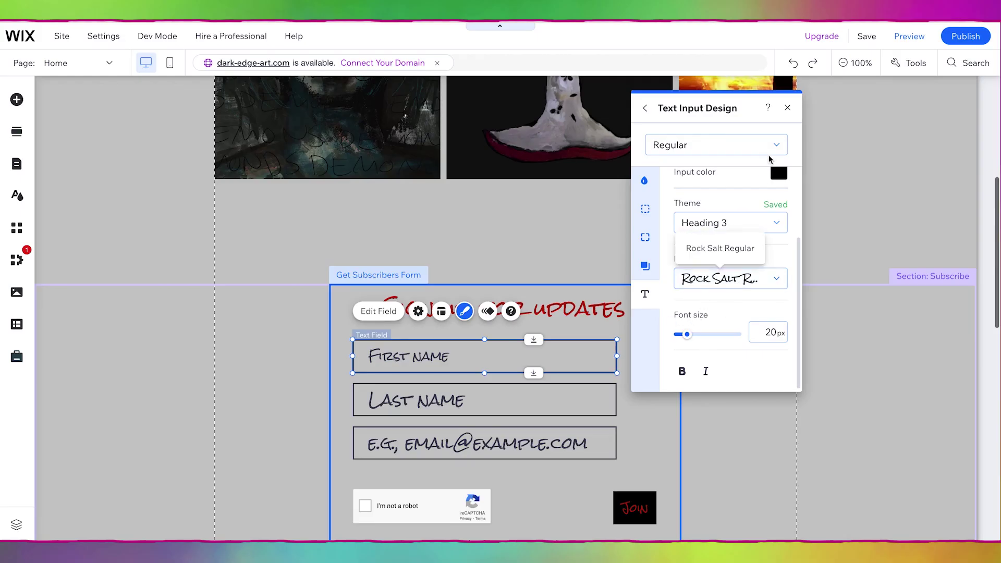
# Apply the Heading 3 text style to the Last name field.
pyautogui.click(787, 109)
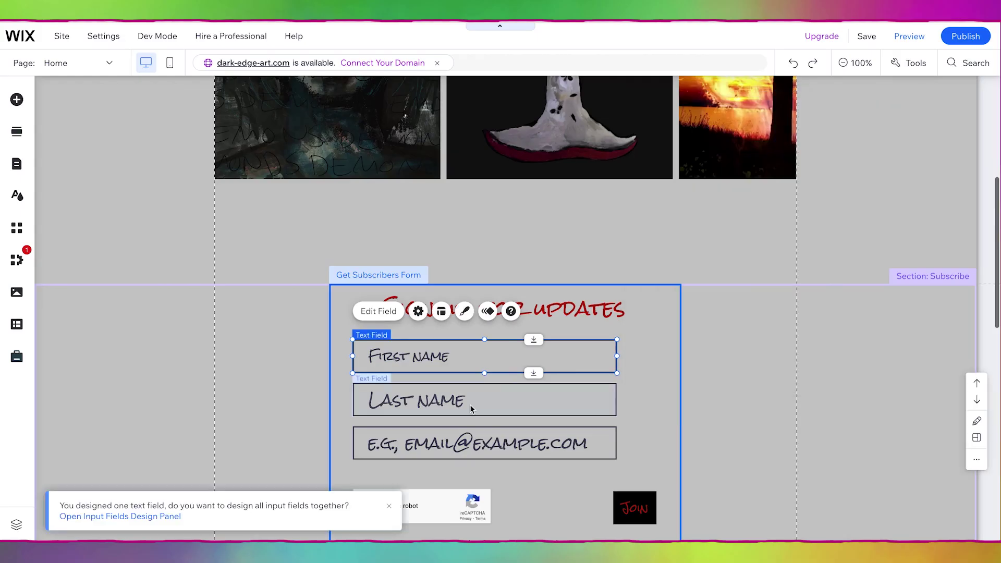
pyautogui.click(469, 404)
pyautogui.click(463, 356)
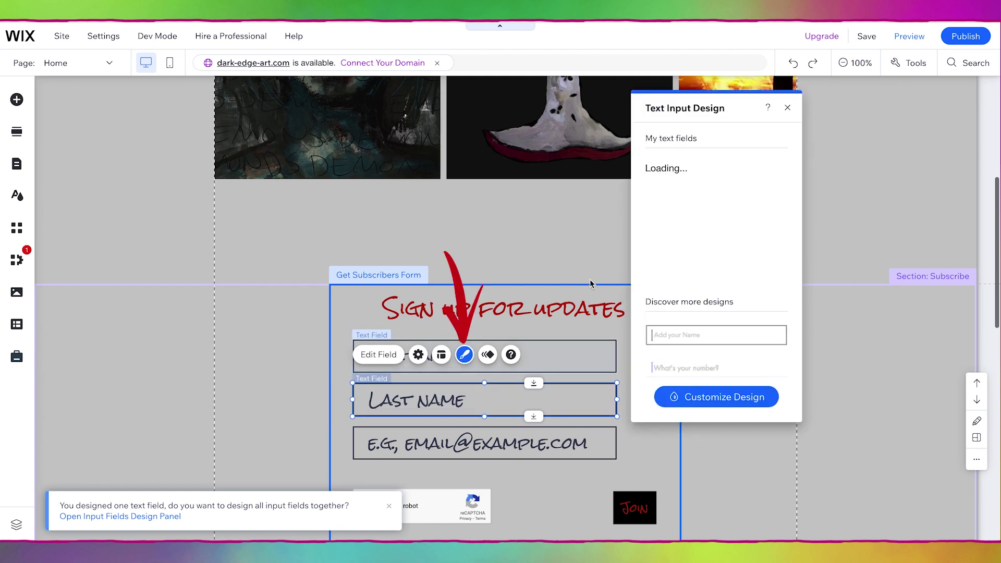
pyautogui.click(706, 401)
pyautogui.click(713, 303)
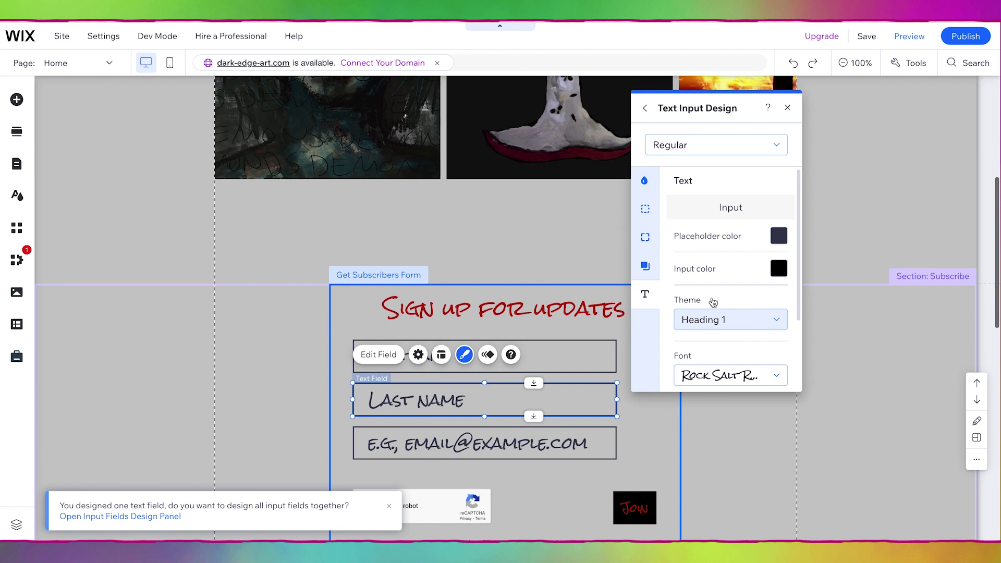
pyautogui.click(776, 325)
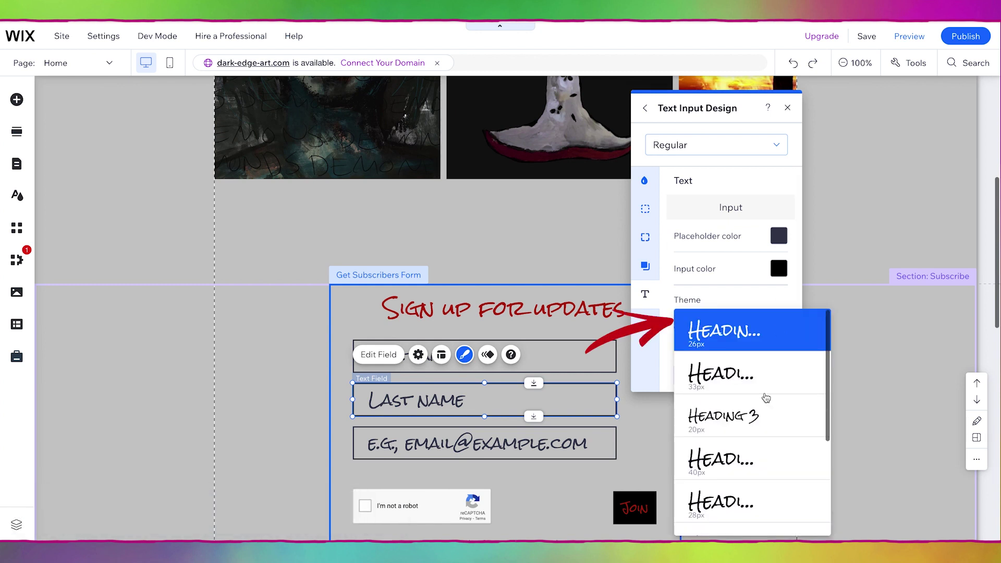
pyautogui.click(764, 424)
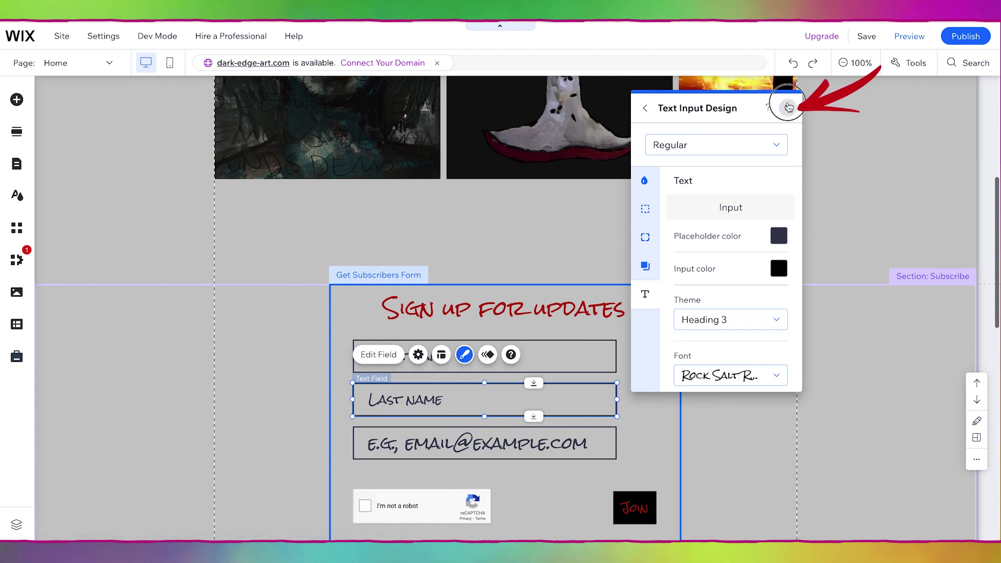
# Apply the Heading 3 text style to the email field.
pyautogui.click(786, 108)
pyautogui.click(521, 445)
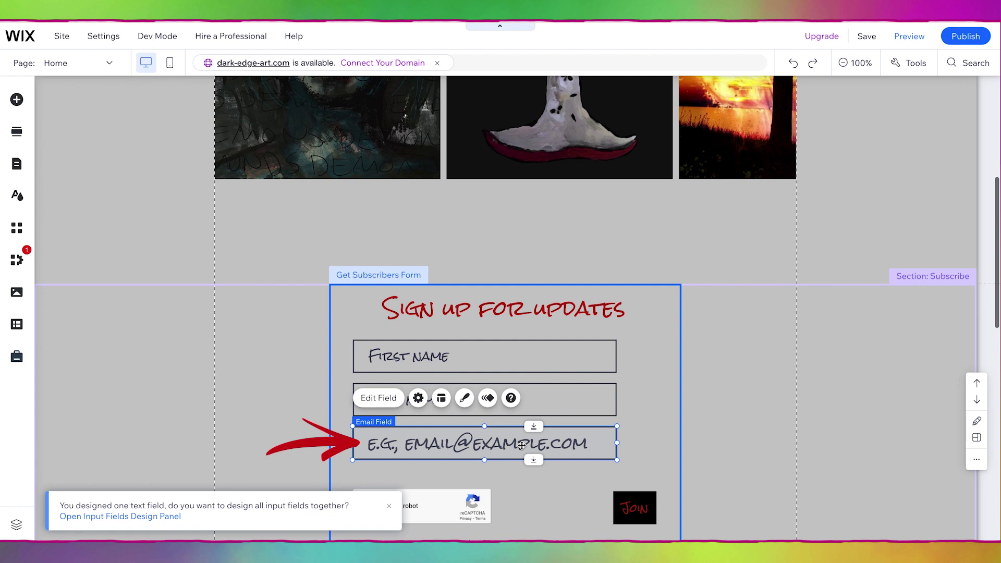
pyautogui.click(463, 406)
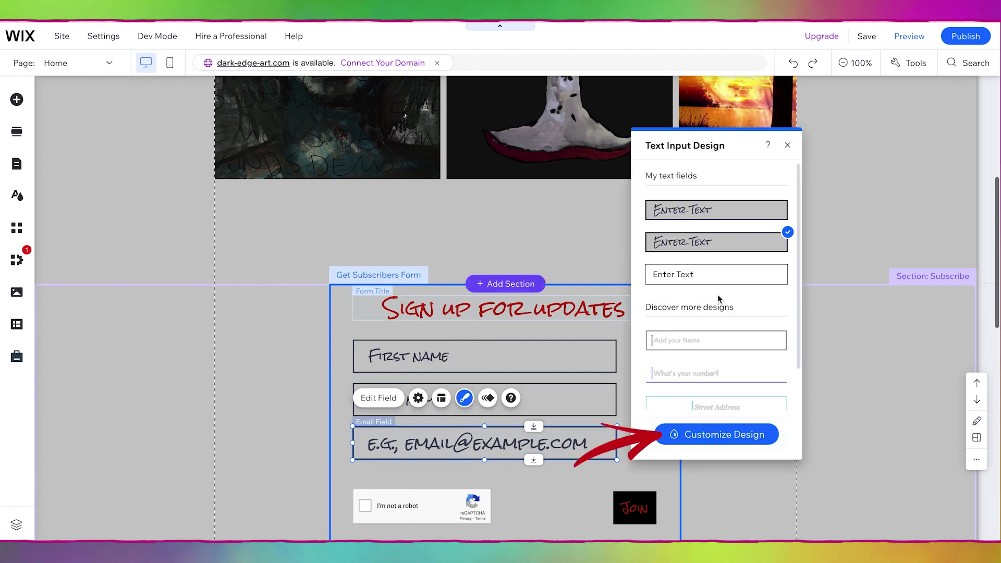
pyautogui.click(721, 434)
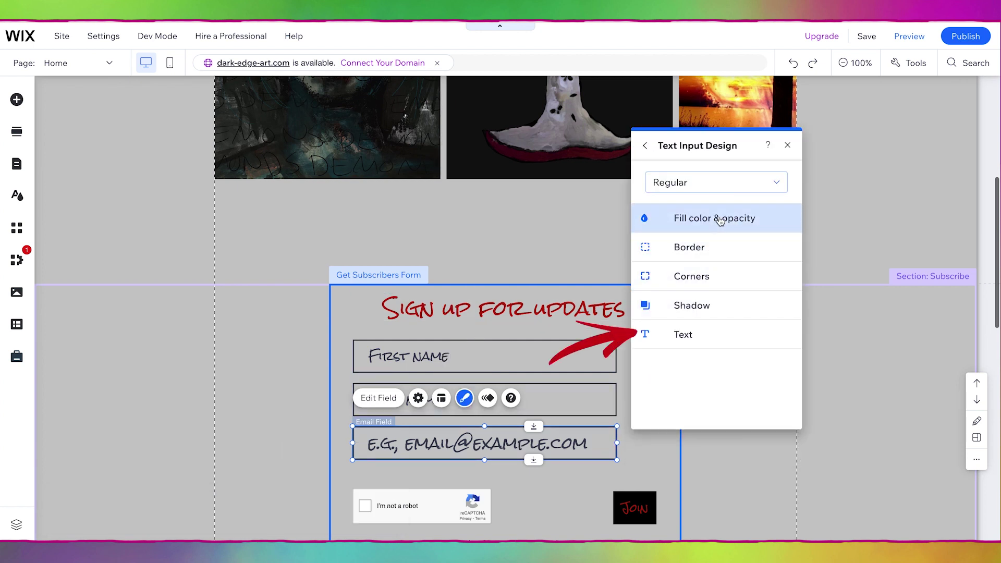
pyautogui.click(712, 334)
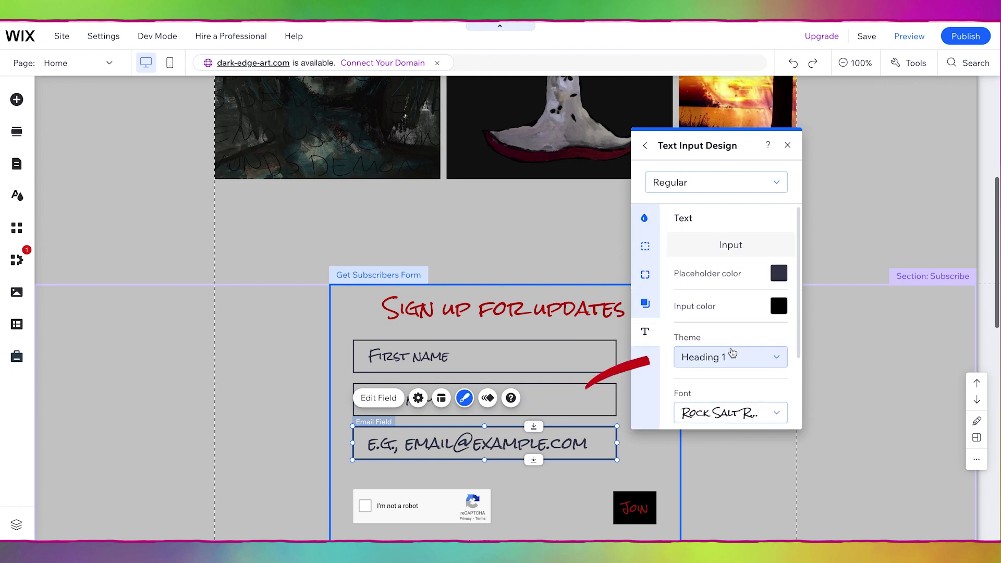
pyautogui.click(730, 358)
pyautogui.click(737, 458)
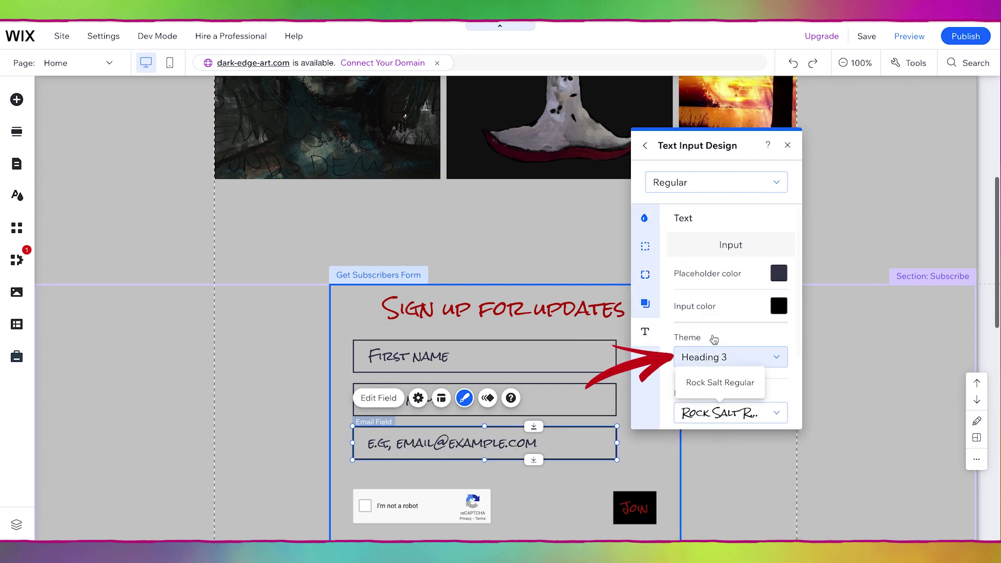
# Move the Join button into the reCAPTCHA row of the signup form.
pyautogui.click(787, 145)
pyautogui.scroll(-2, 678, 339)
pyautogui.click(632, 388)
pyautogui.moveTo(625, 390); pyautogui.dragTo(611, 391)
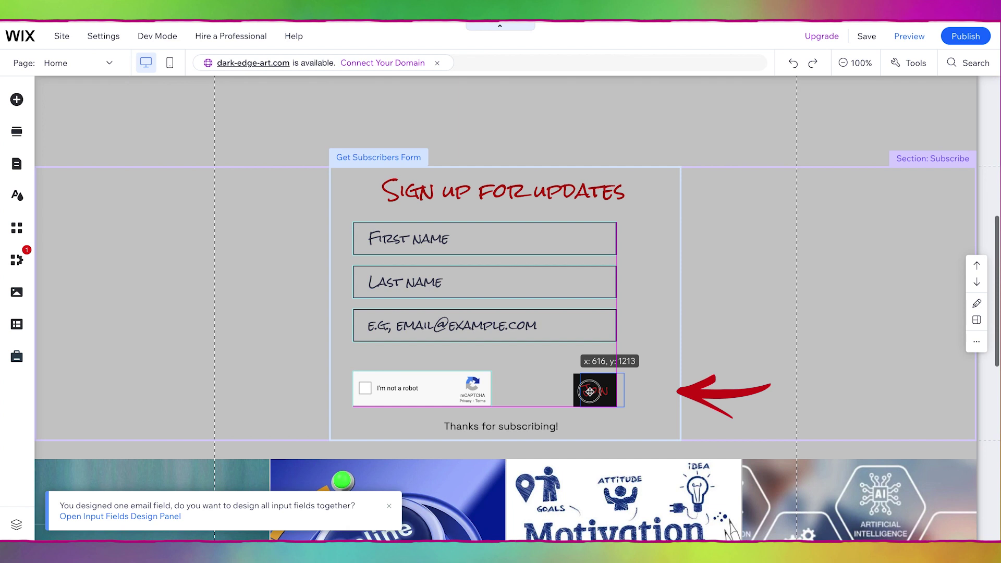
pyautogui.moveTo(590, 391); pyautogui.dragTo(589, 391)
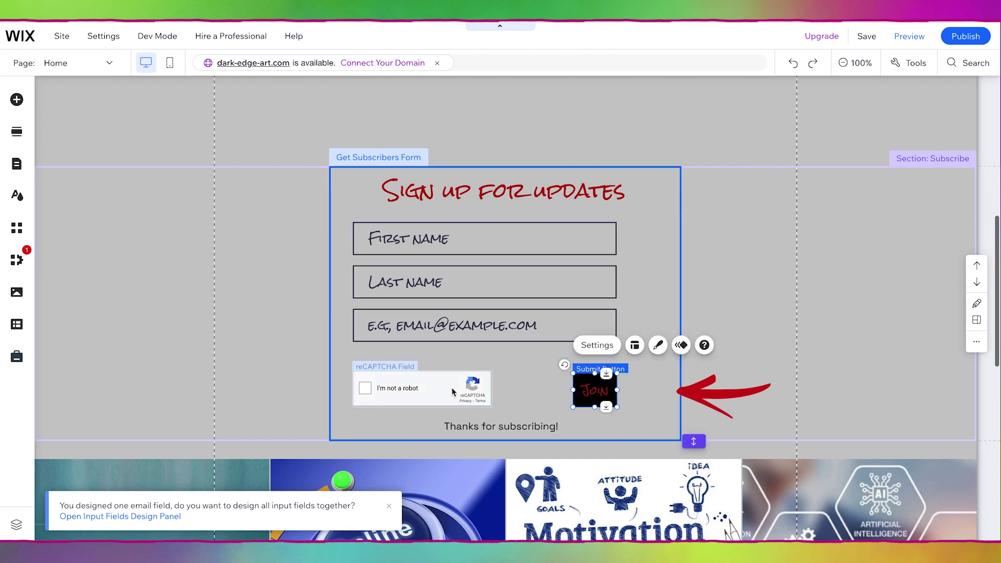
# Shift the fields group right, then move the whole form to the left guide at x 59.
pyautogui.click(451, 387)
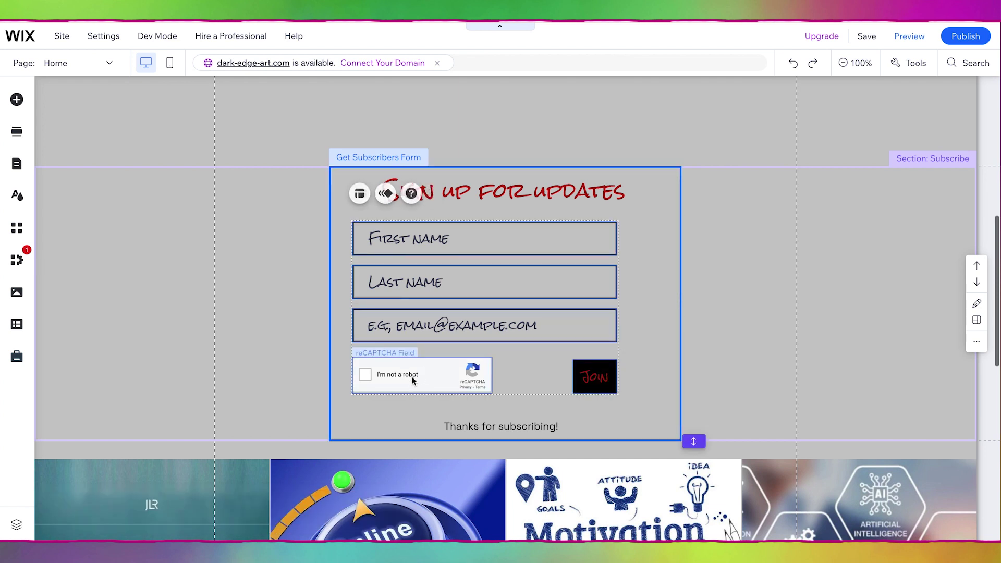
pyautogui.moveTo(411, 376); pyautogui.dragTo(427, 377)
pyautogui.click(676, 285)
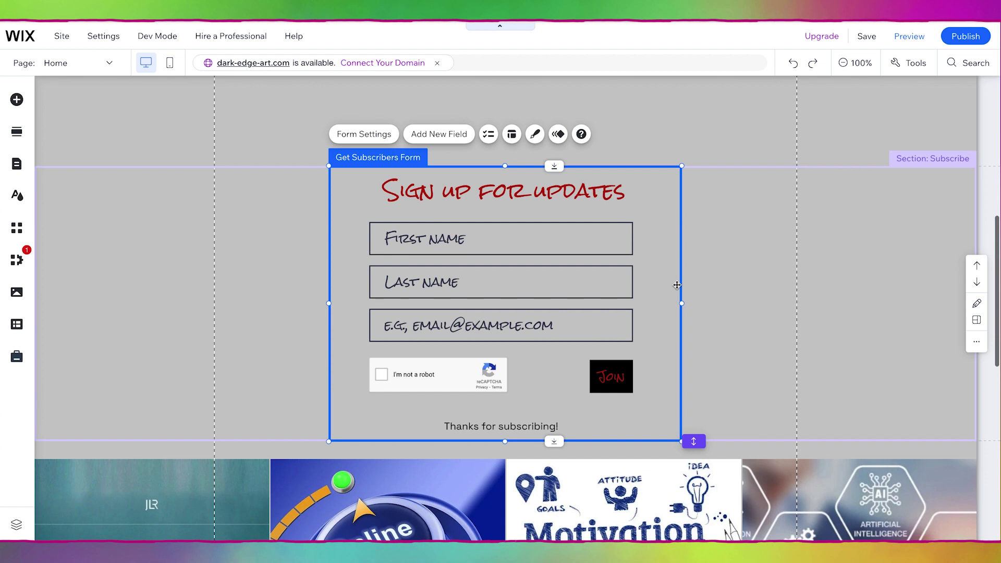
pyautogui.moveTo(676, 285); pyautogui.dragTo(556, 259)
# Pick the guitar doll image (image2 (1).jpeg) from Site Images and choose Cut Out Background.
pyautogui.click(603, 304)
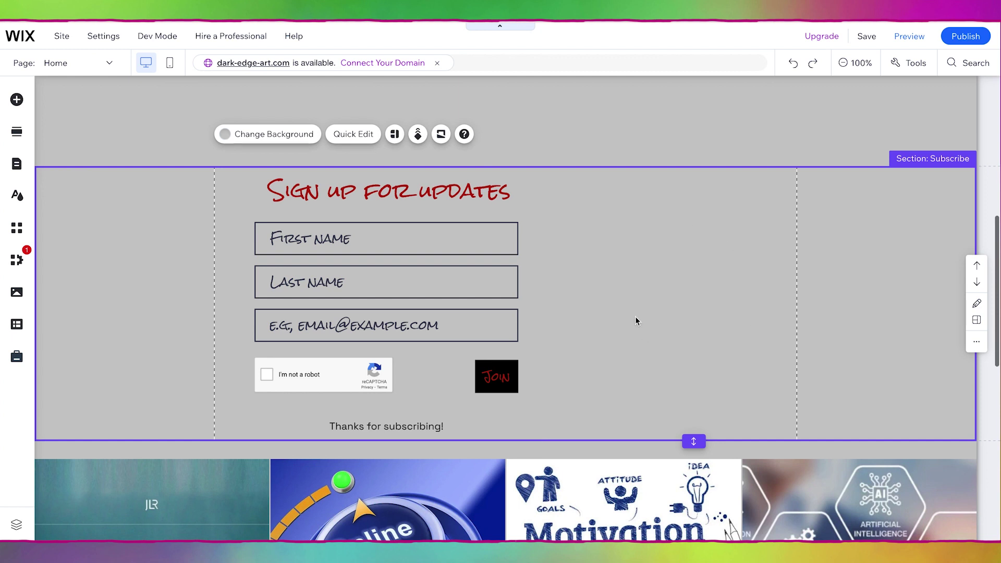
pyautogui.click(17, 101)
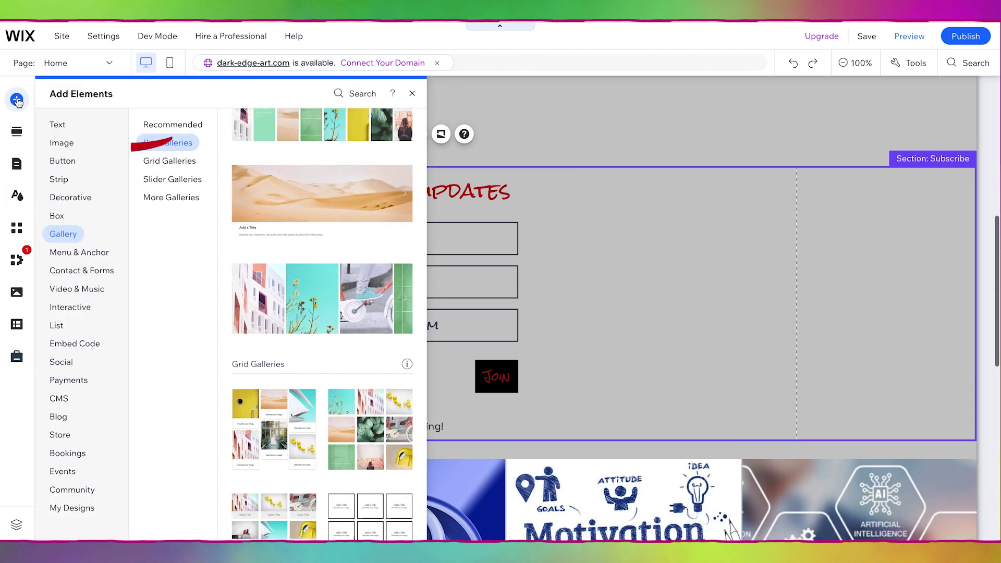
pyautogui.click(71, 147)
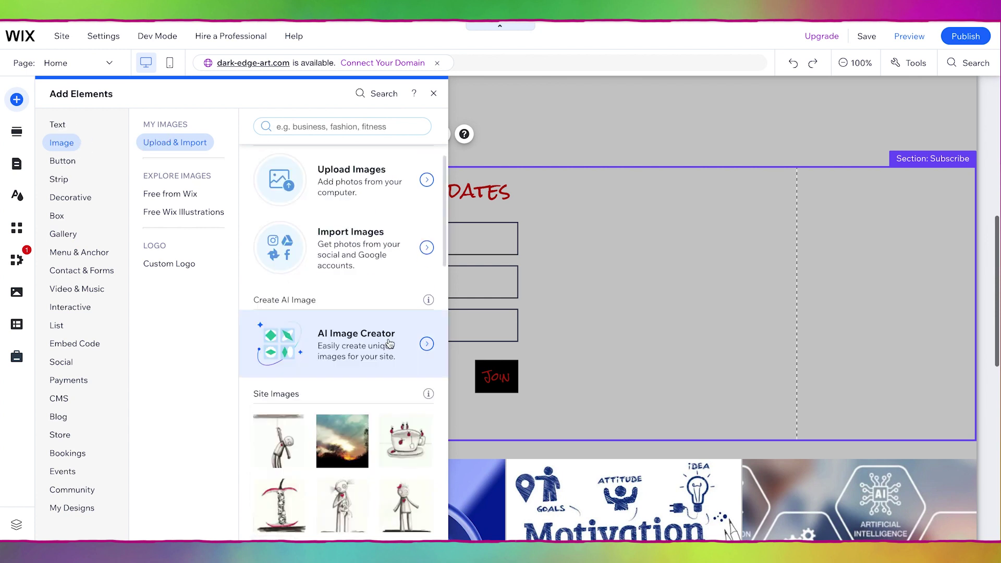
pyautogui.scroll(-3, 364, 339)
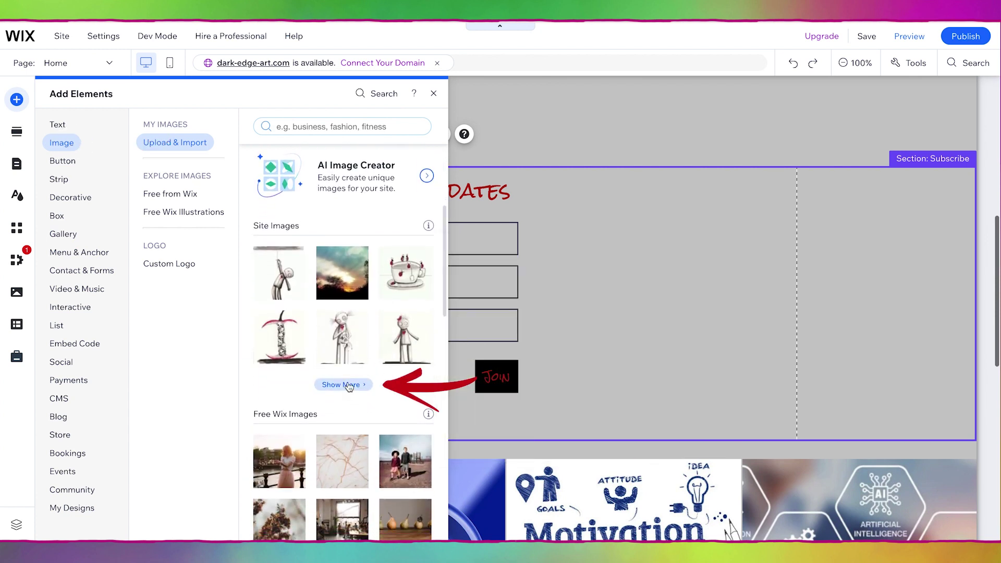
pyautogui.click(349, 386)
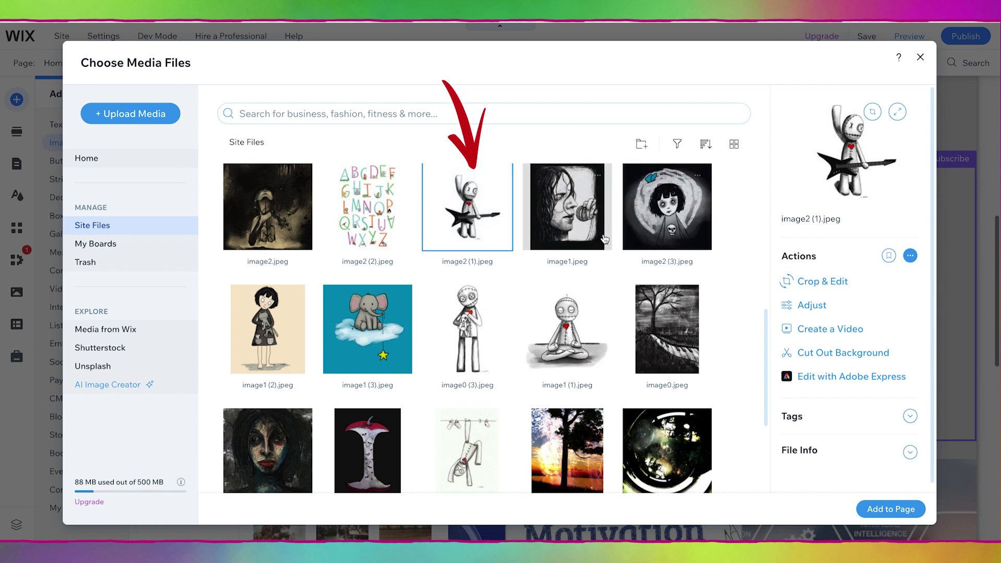
pyautogui.click(861, 356)
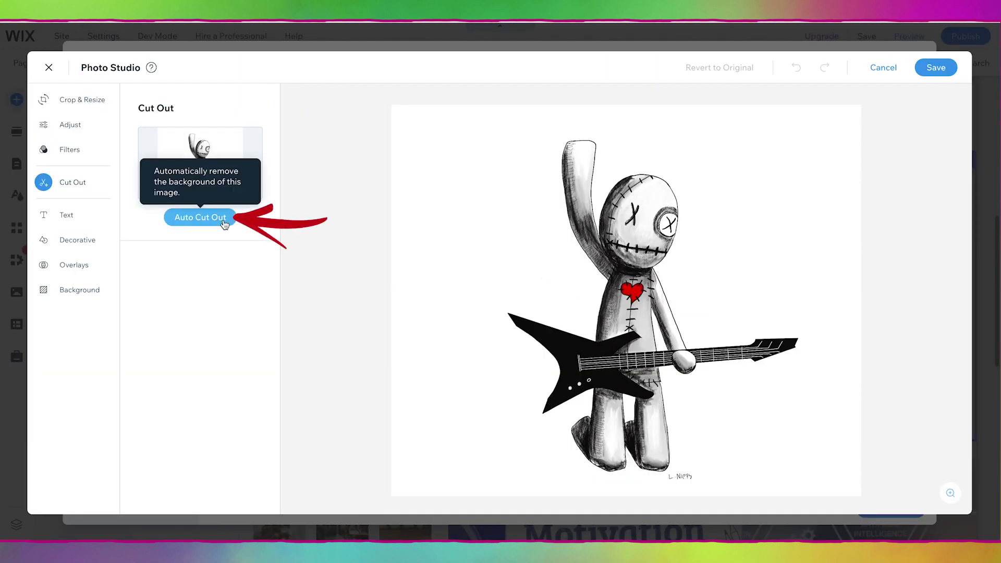
# Auto cut out the doll from its background, then zoom in and shrink the refine brush.
pyautogui.click(223, 223)
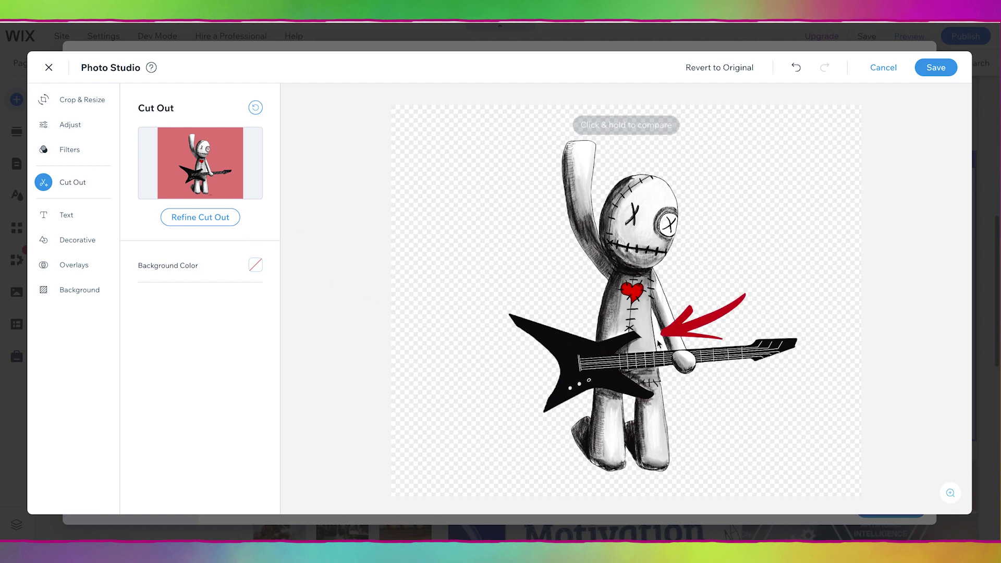
pyautogui.click(213, 219)
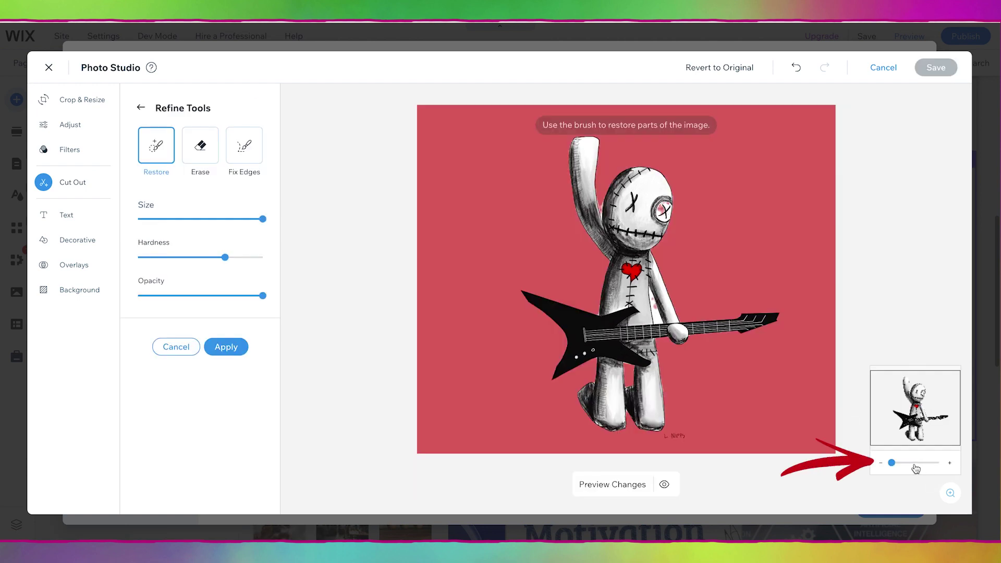
pyautogui.click(912, 463)
pyautogui.moveTo(920, 465); pyautogui.dragTo(933, 463)
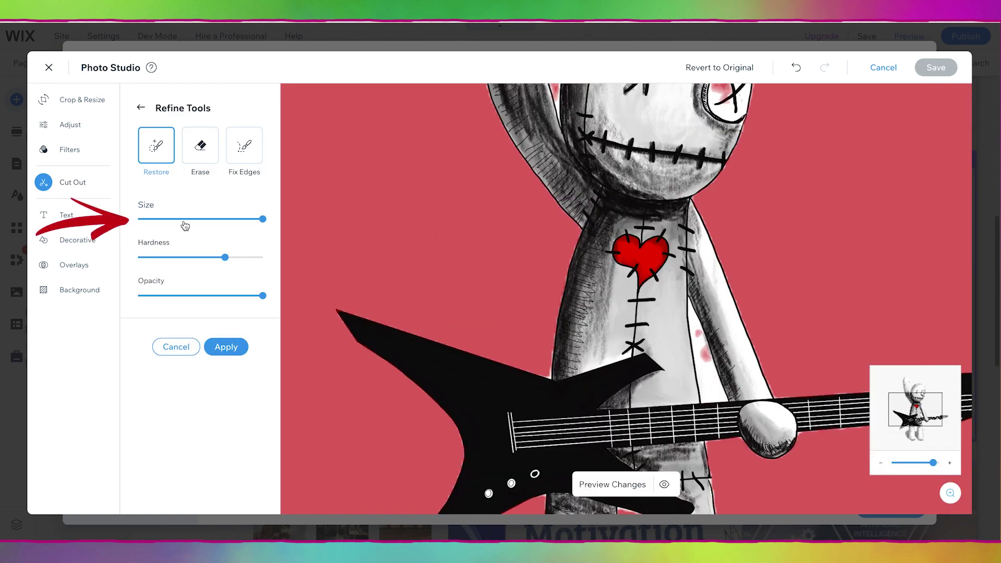
pyautogui.moveTo(192, 217); pyautogui.dragTo(183, 222)
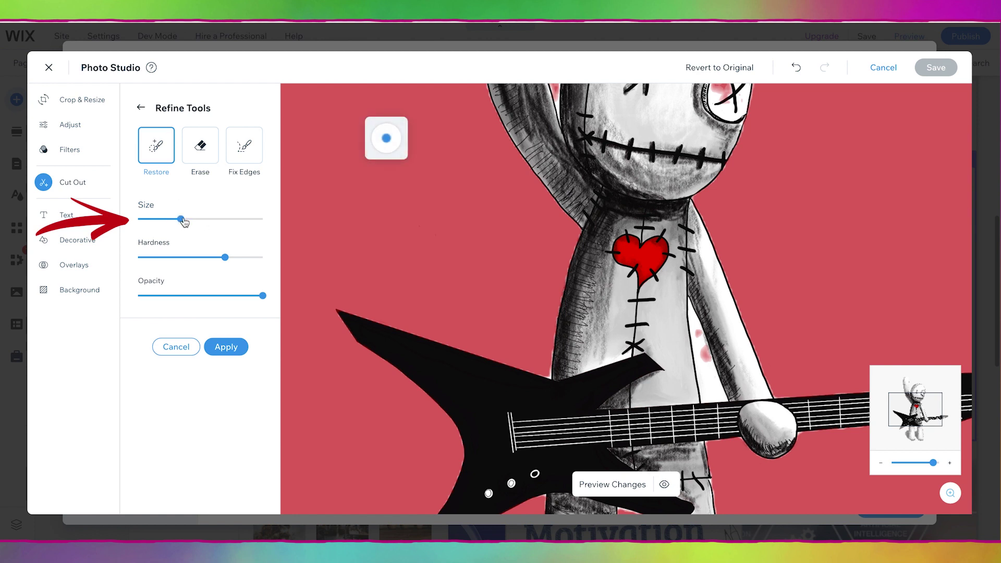
# Erase along the doll's right edge, restore its body, preview, then apply and save the cut-out.
pyautogui.click(198, 148)
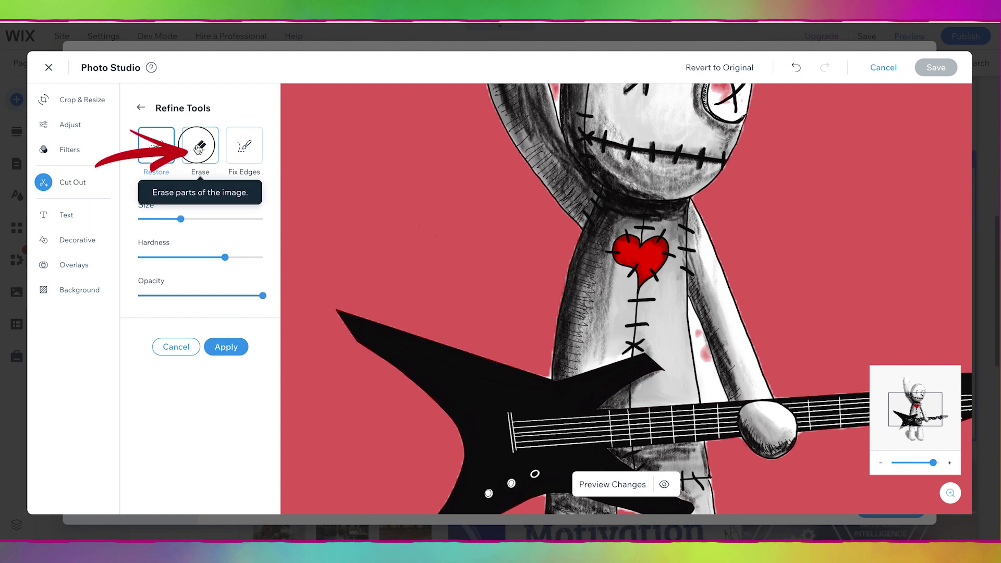
pyautogui.moveTo(710, 398); pyautogui.dragTo(696, 319)
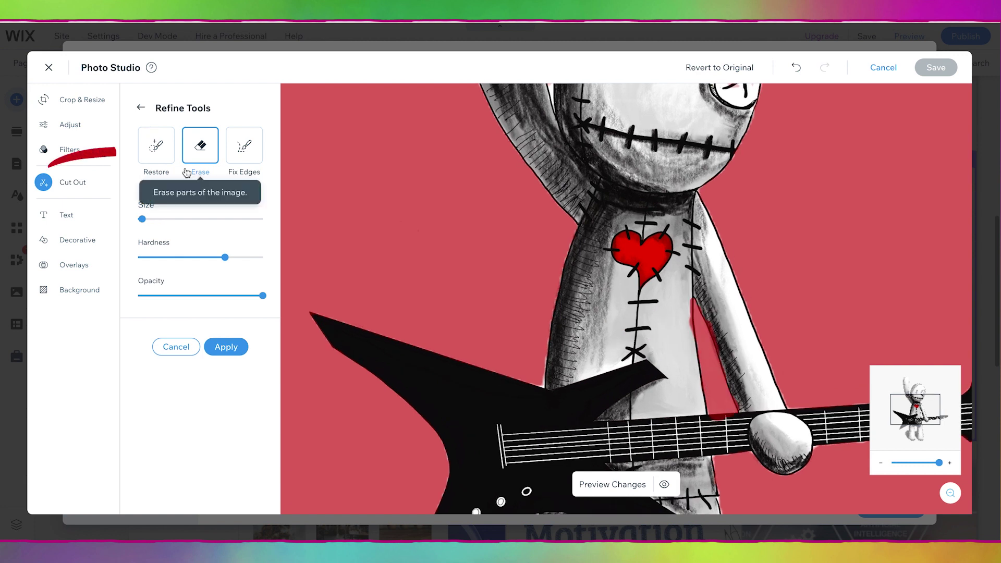
pyautogui.click(158, 150)
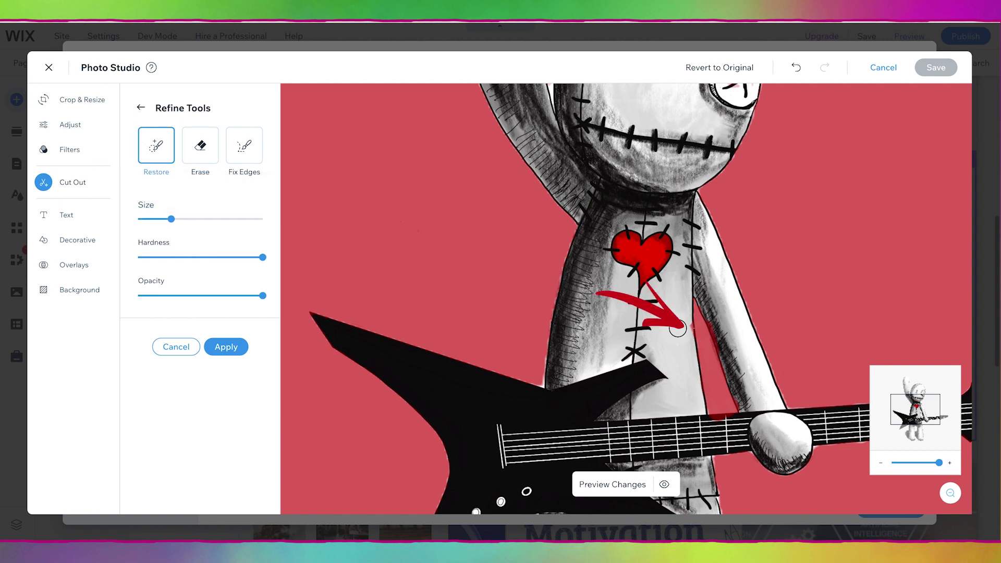
pyautogui.moveTo(709, 325); pyautogui.dragTo(732, 414)
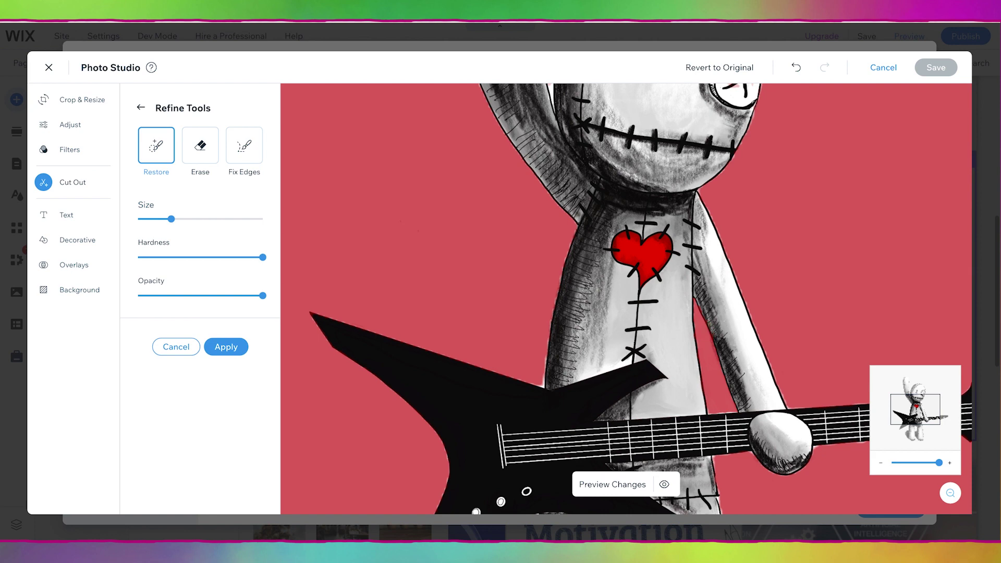
pyautogui.click(201, 146)
pyautogui.click(664, 486)
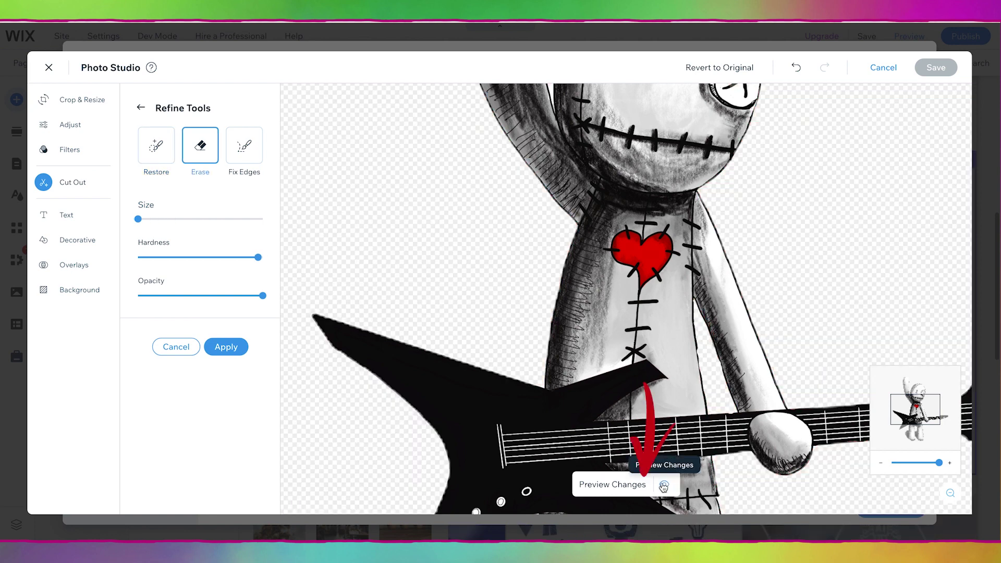
pyautogui.click(224, 348)
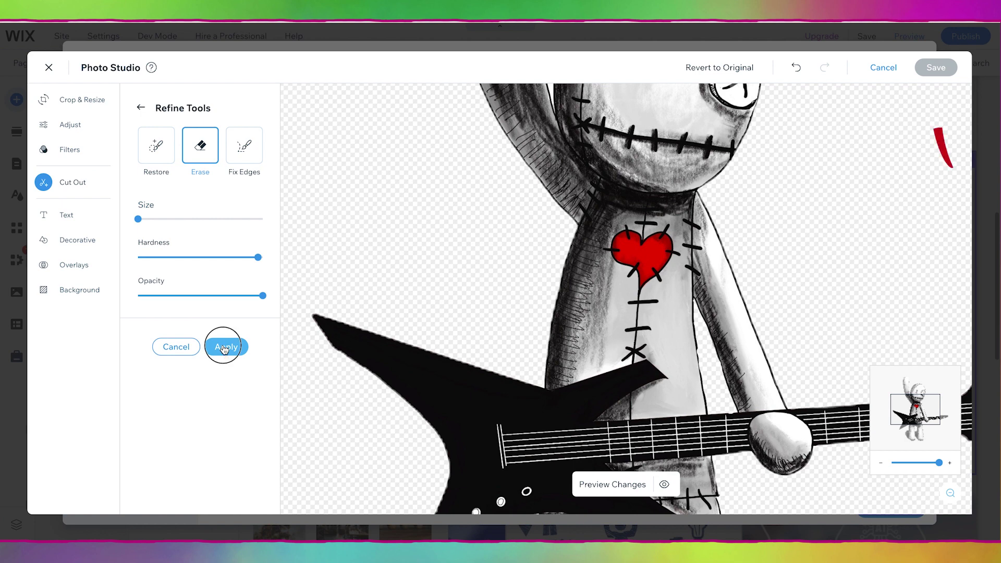
pyautogui.click(936, 69)
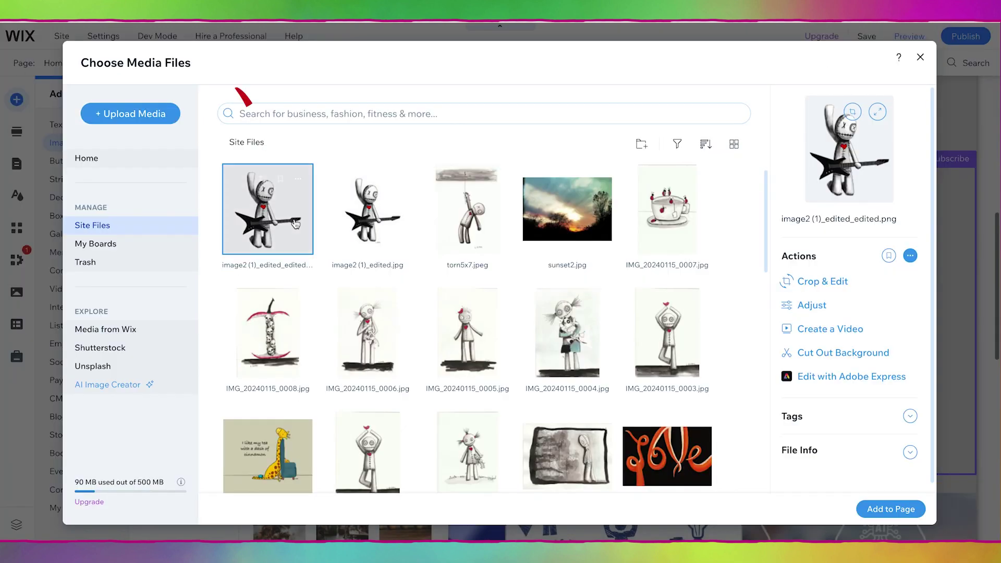
# Add the cut-out doll image to the page in the left column, with the signup form moved right.
pyautogui.click(284, 216)
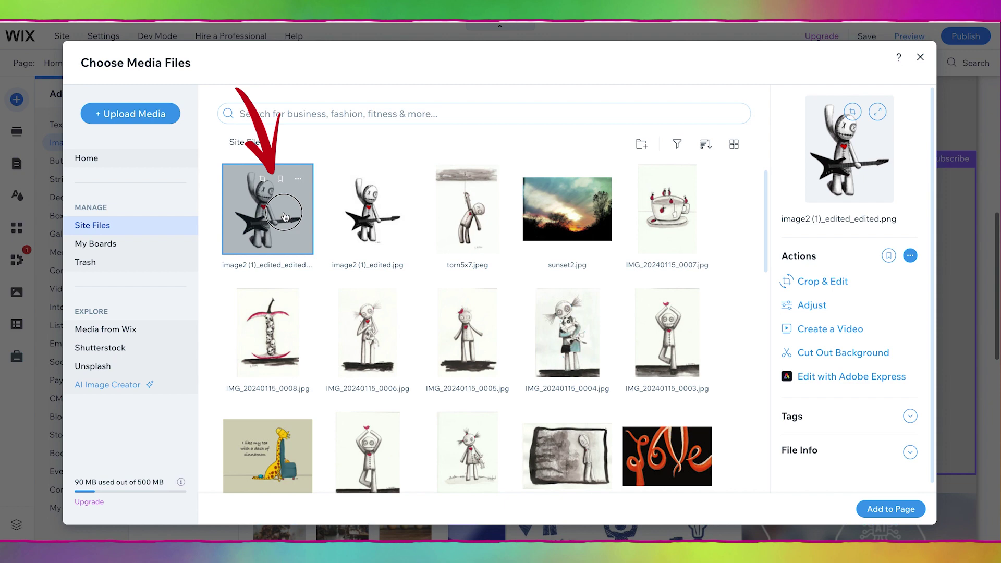
pyautogui.click(879, 511)
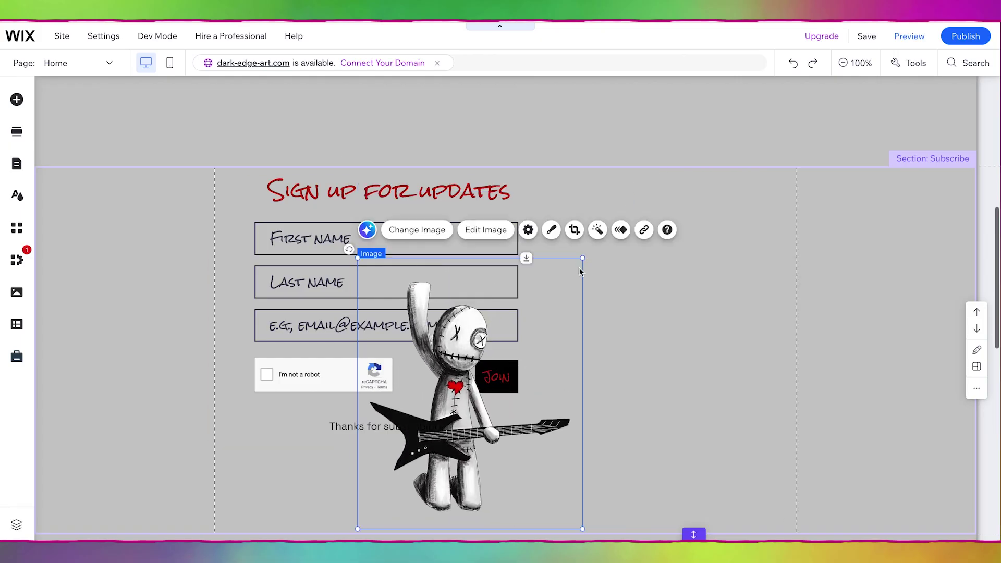
pyautogui.moveTo(489, 398); pyautogui.dragTo(242, 401)
pyautogui.moveTo(544, 233); pyautogui.dragTo(773, 254)
pyautogui.moveTo(270, 417); pyautogui.dragTo(307, 326)
pyautogui.click(884, 299)
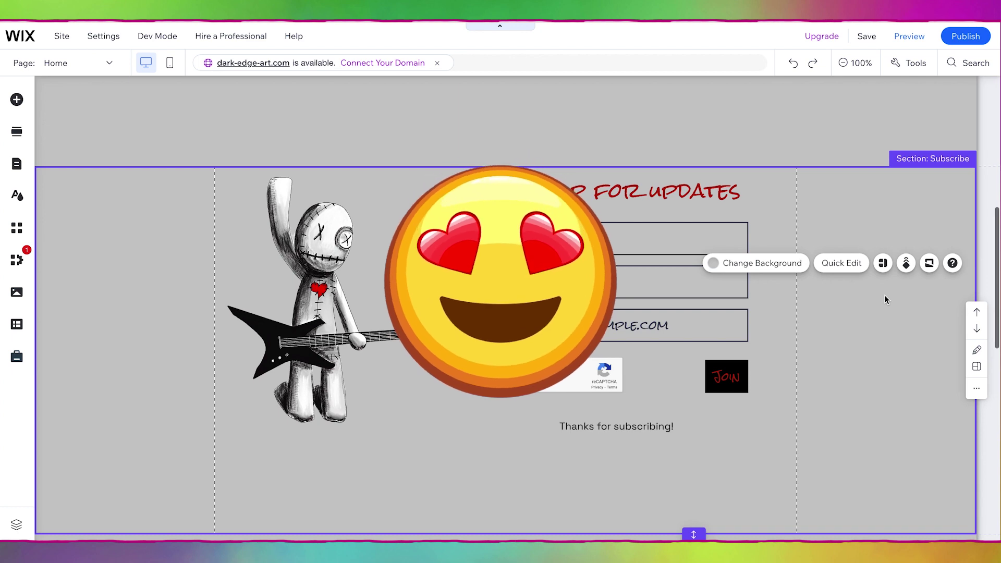
pyautogui.scroll(7, 892, 349)
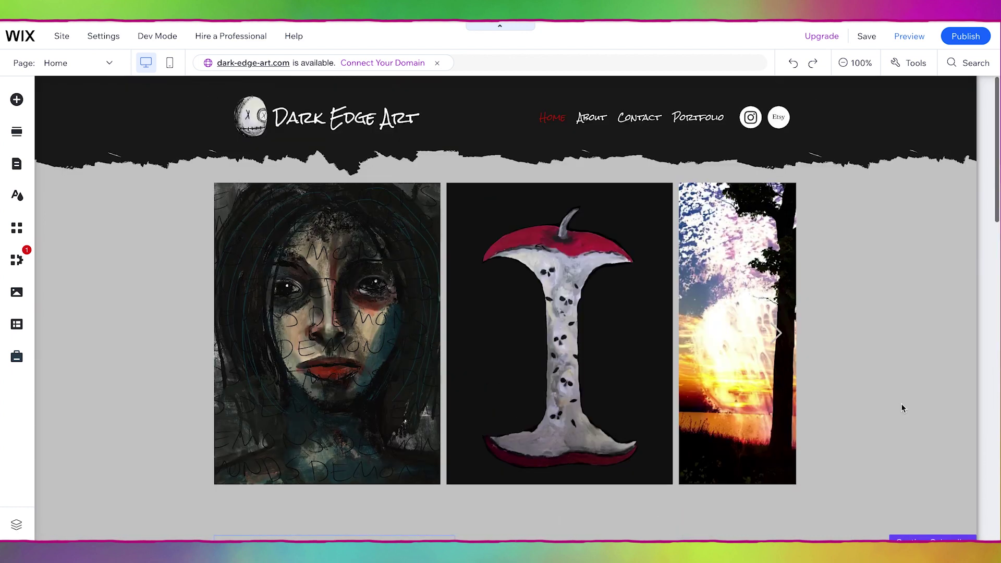
pyautogui.scroll(-3, 873, 352)
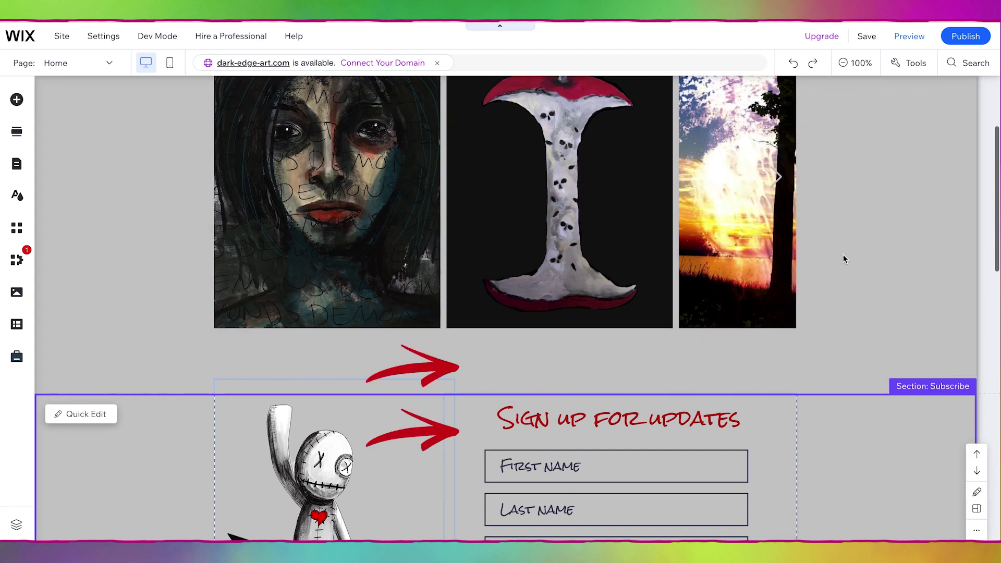
pyautogui.scroll(-5, 843, 257)
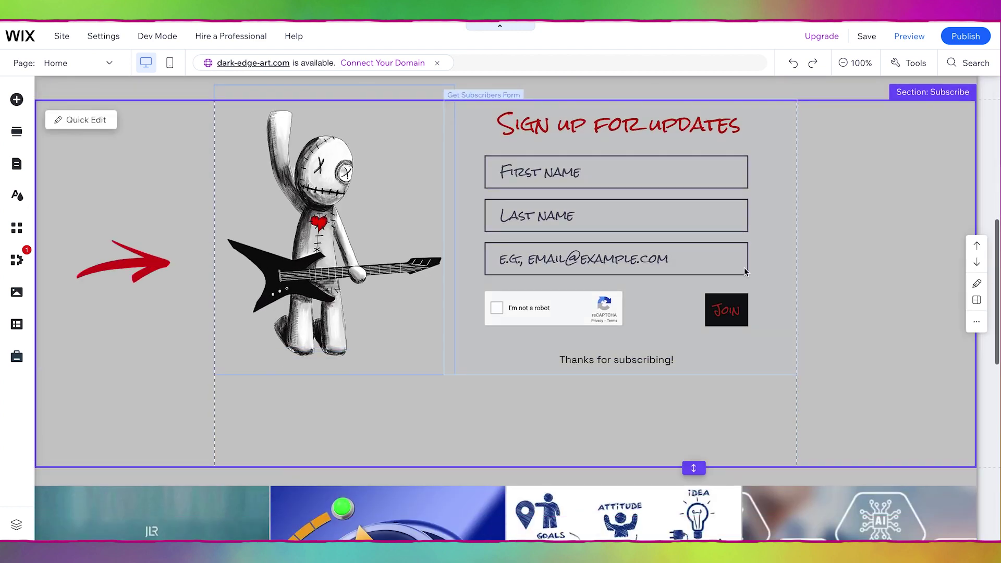
# Set the Subscribe section background to the darker gray theme color.
pyautogui.click(794, 211)
pyautogui.click(858, 208)
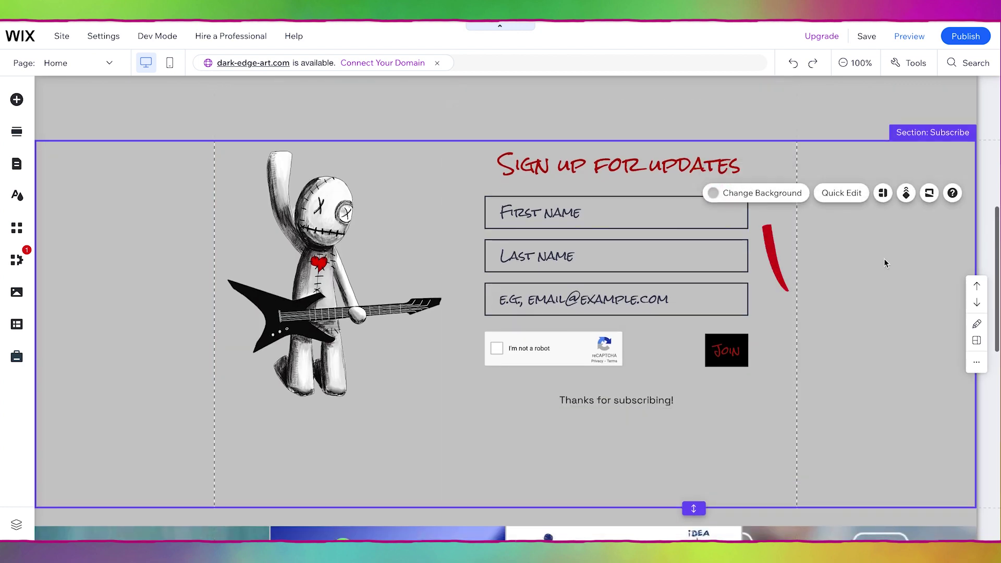
pyautogui.click(747, 194)
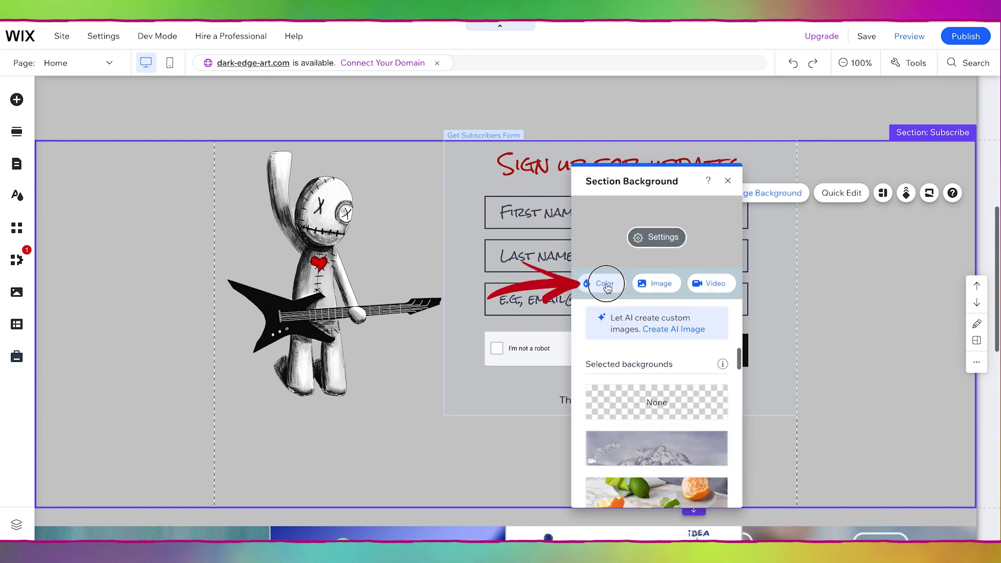
pyautogui.click(604, 284)
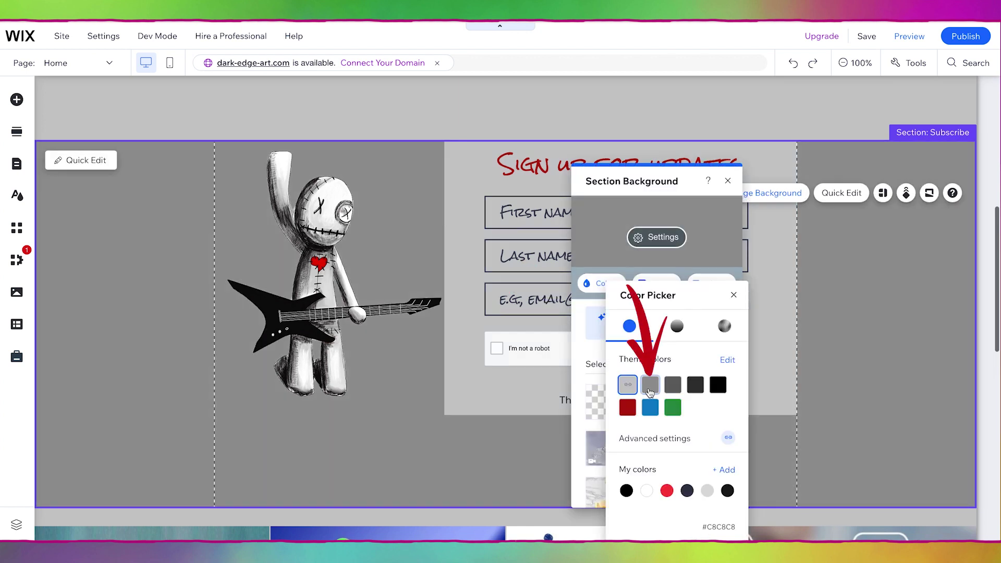
pyautogui.click(650, 389)
pyautogui.click(728, 183)
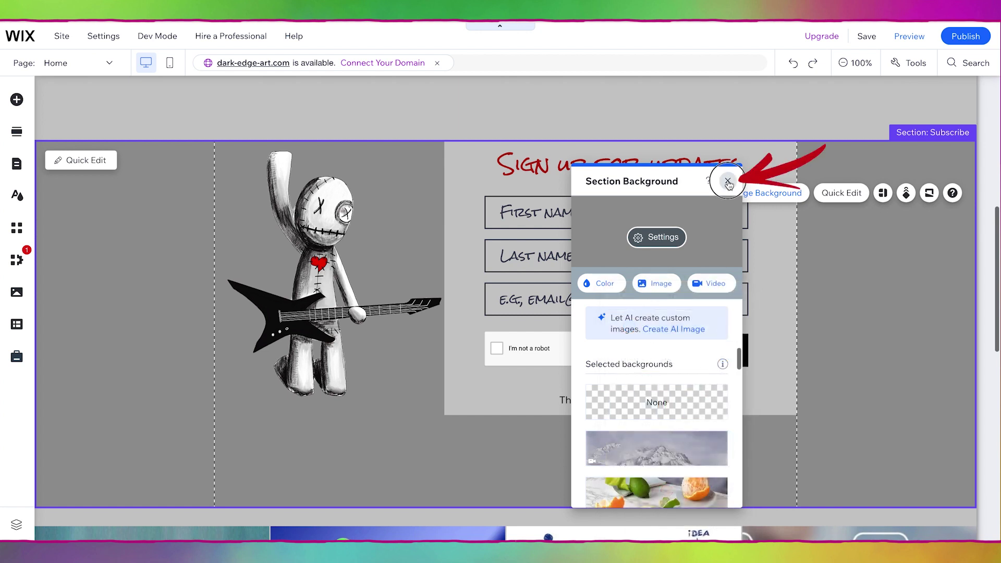
pyautogui.click(780, 266)
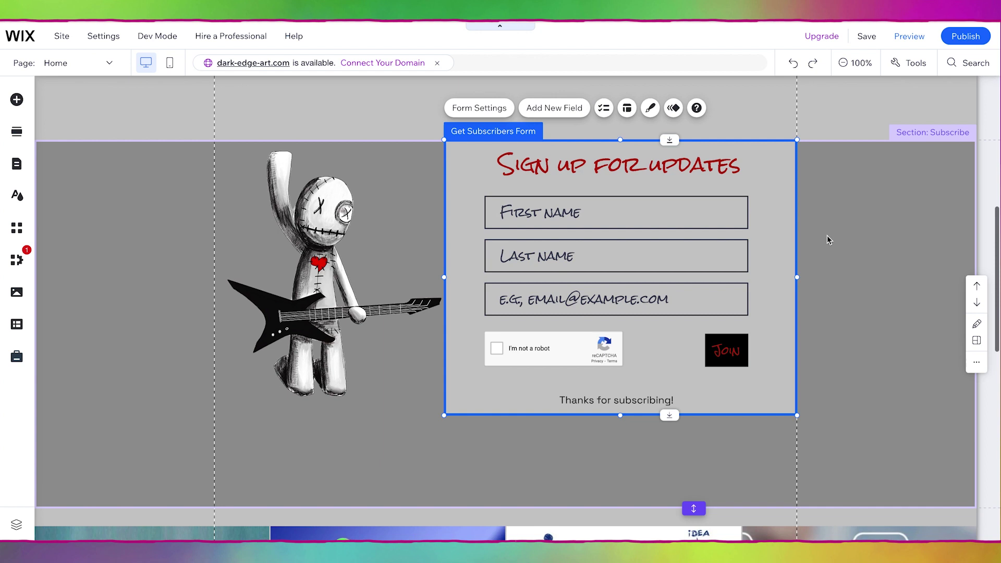
pyautogui.click(827, 236)
# Set the signup form's background fill opacity to 0% so it is fully transparent.
pyautogui.click(775, 237)
pyautogui.click(648, 108)
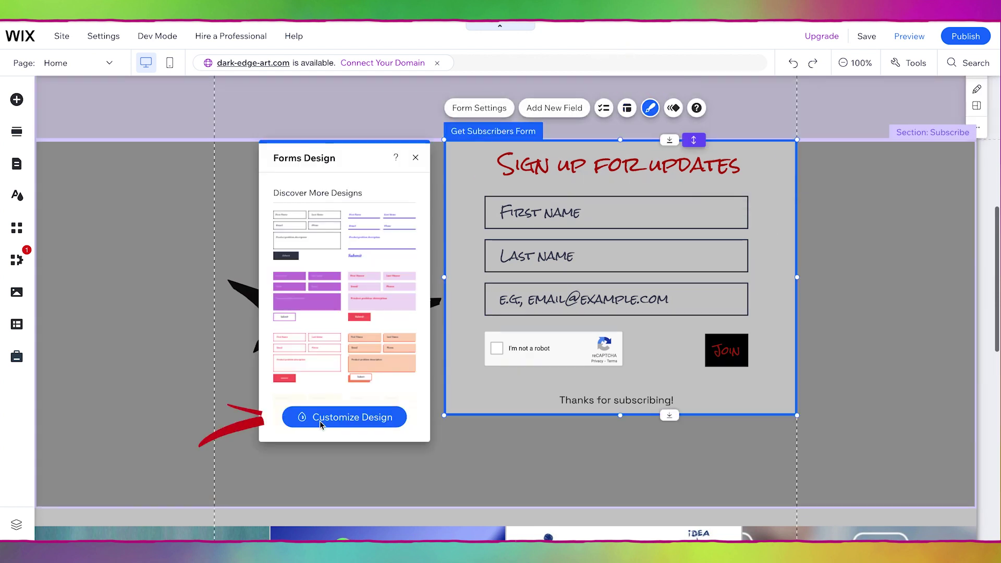
pyautogui.click(317, 420)
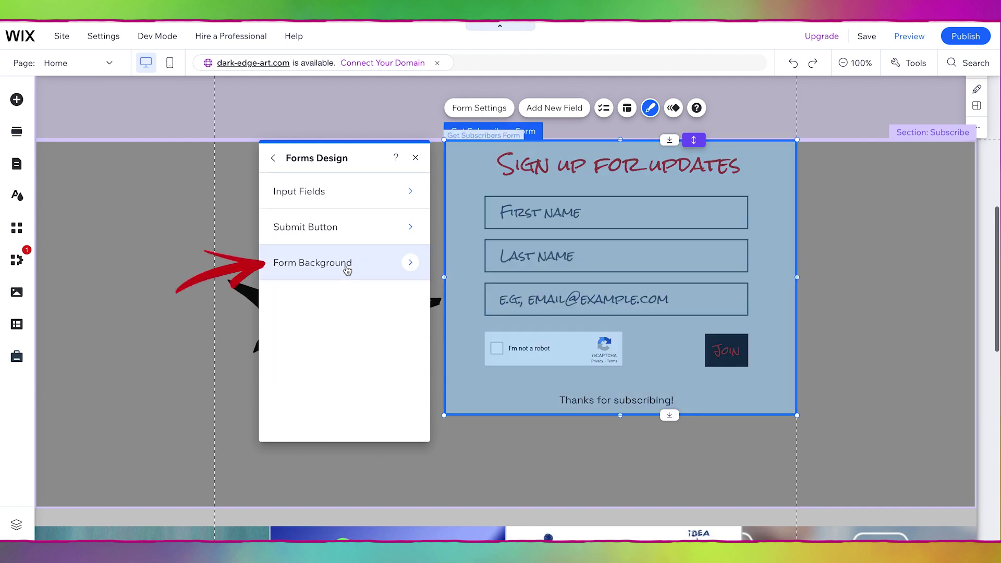
pyautogui.click(347, 265)
pyautogui.click(353, 188)
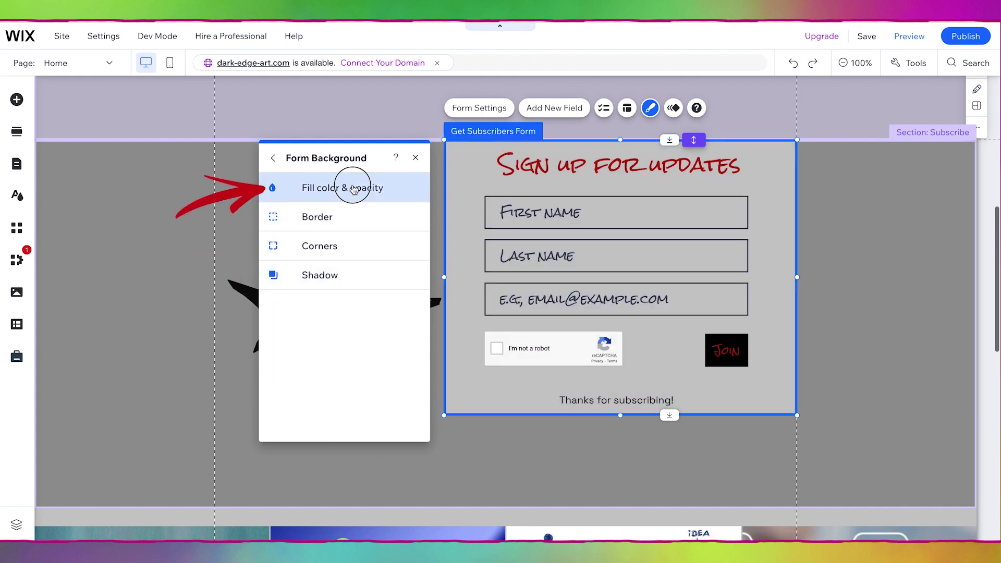
pyautogui.moveTo(351, 235); pyautogui.dragTo(287, 234)
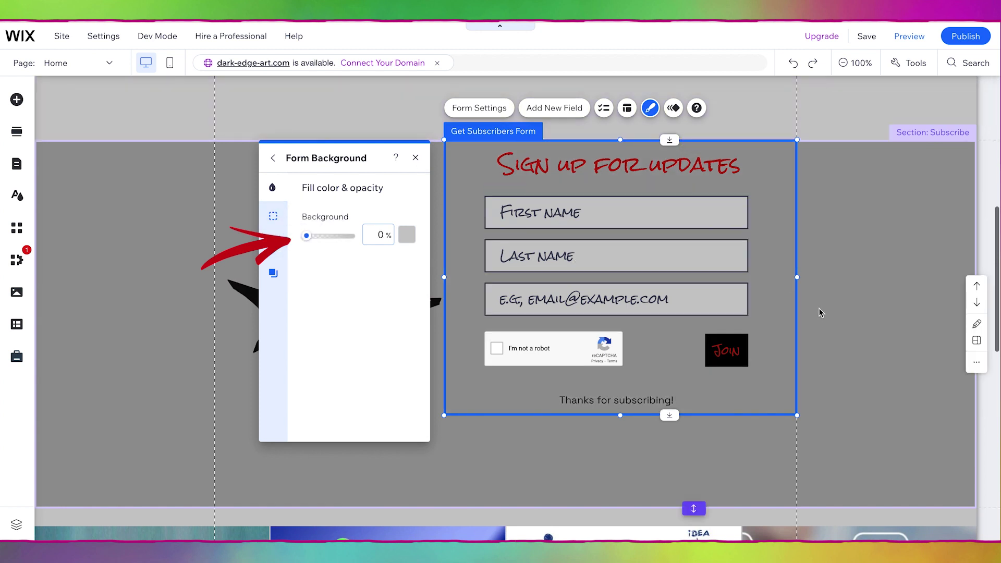
pyautogui.click(415, 158)
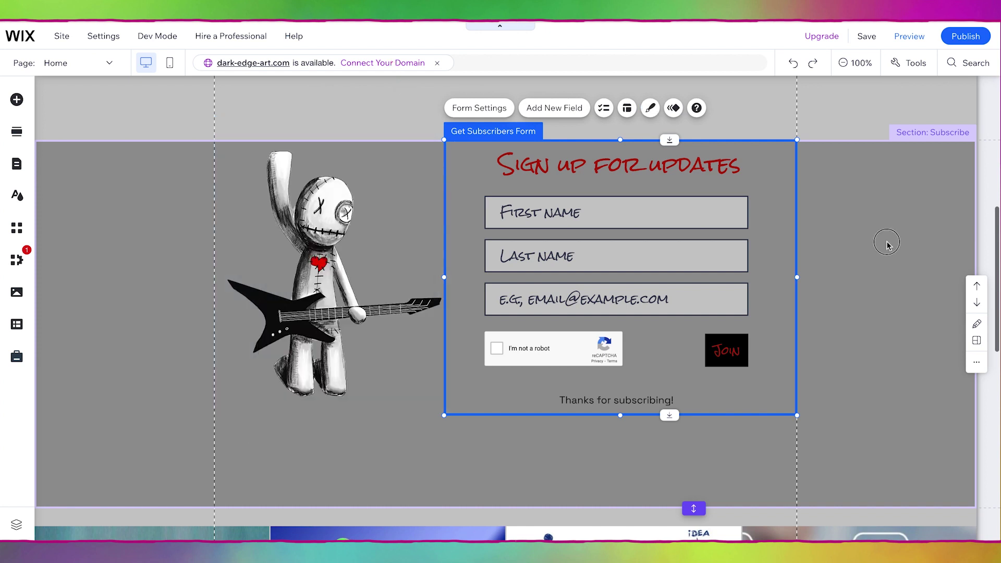
# Add a Brush shape divider to the section's top edge and reduce its height to 34px.
pyautogui.click(886, 241)
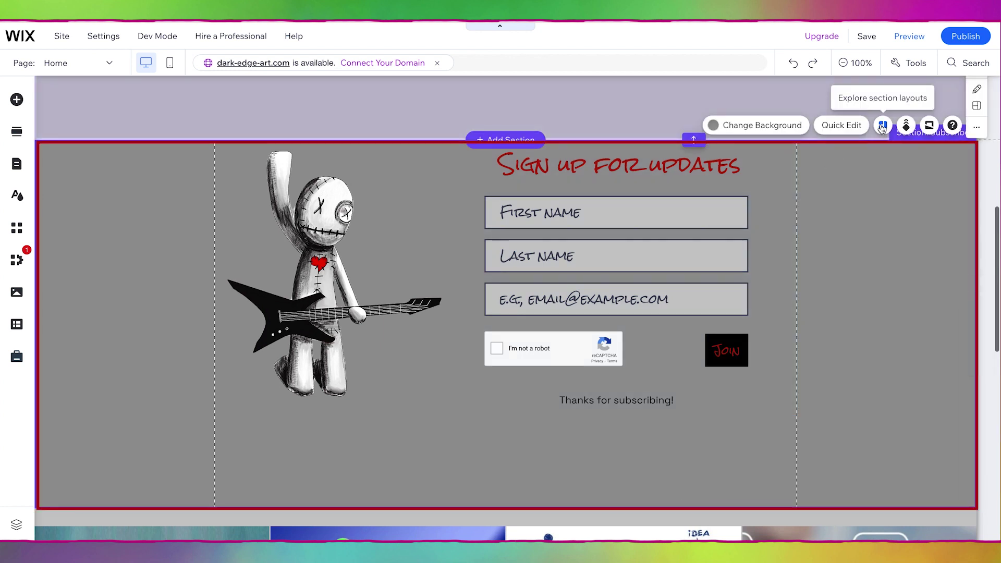
pyautogui.click(929, 126)
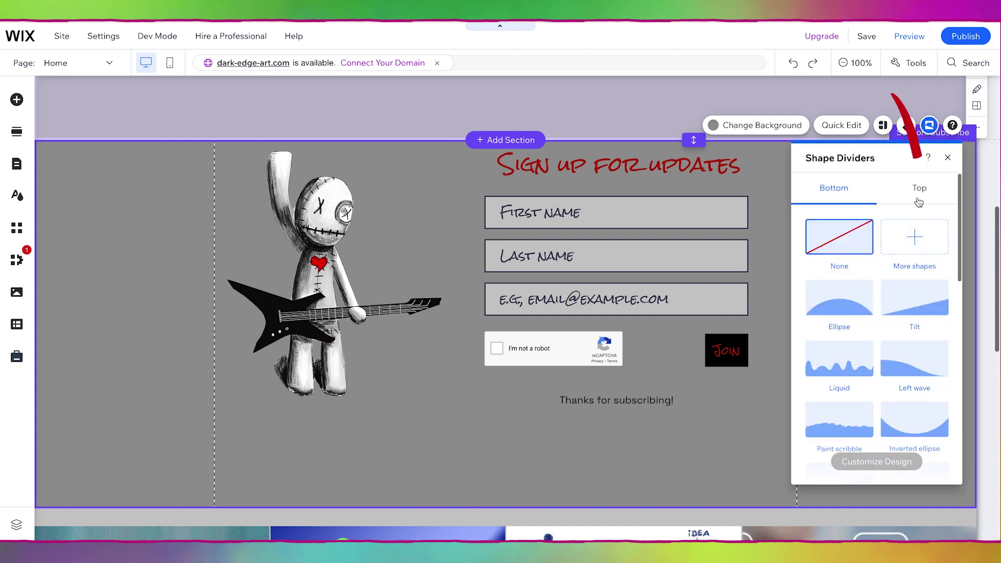
pyautogui.click(920, 192)
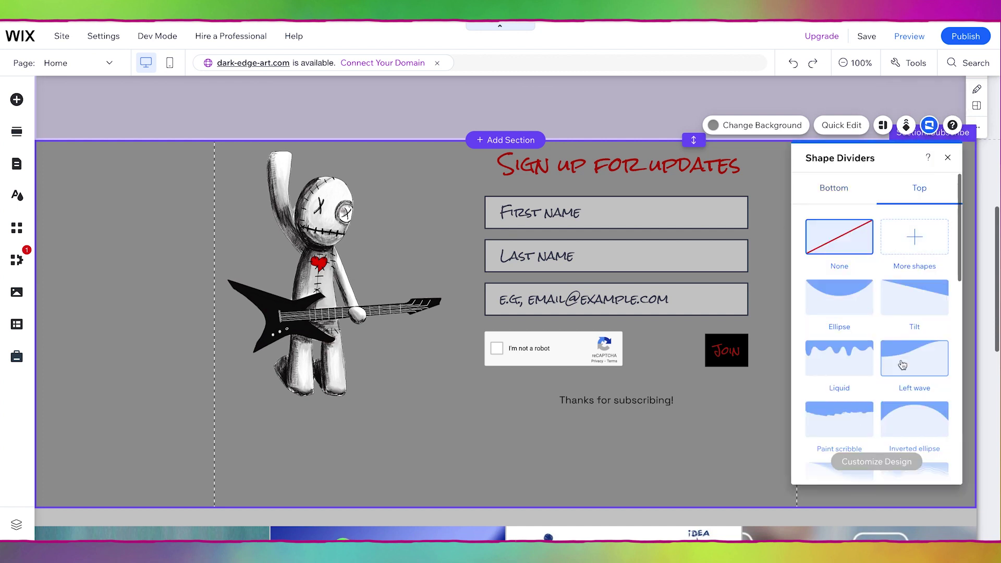
pyautogui.scroll(-1, 890, 382)
pyautogui.scroll(-3, 890, 381)
pyautogui.scroll(-3, 915, 390)
pyautogui.click(914, 385)
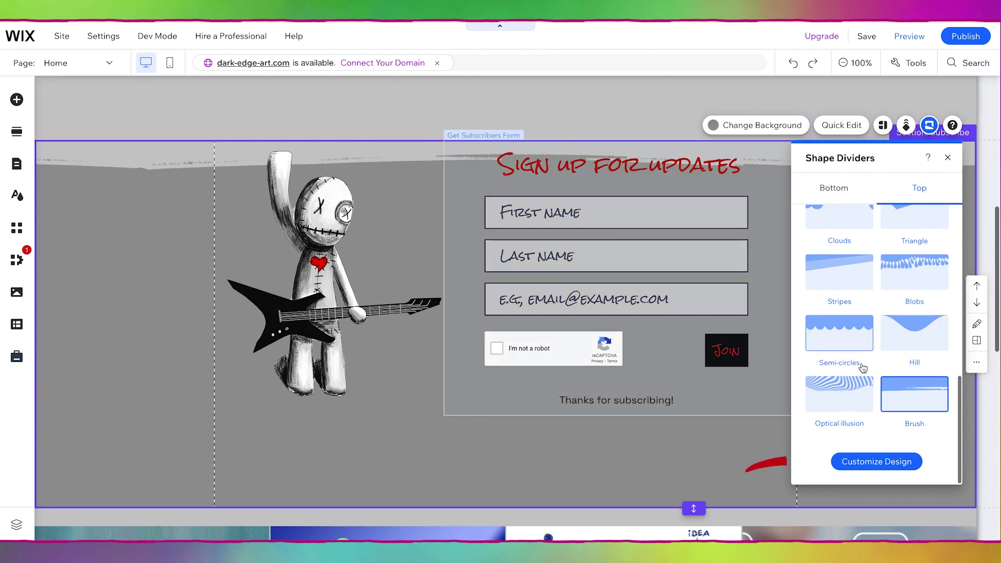
pyautogui.click(895, 461)
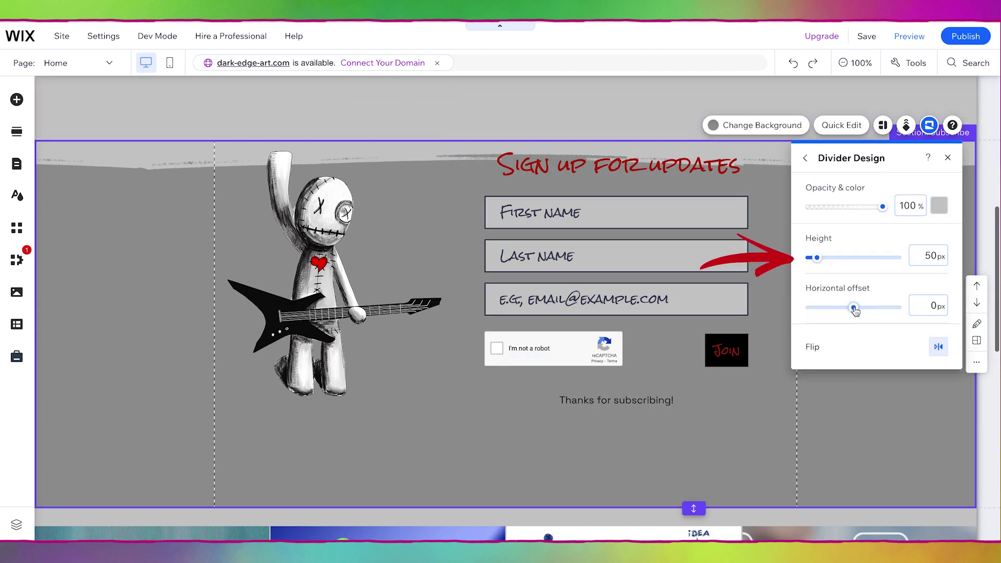
pyautogui.moveTo(813, 259); pyautogui.dragTo(811, 259)
pyautogui.click(949, 158)
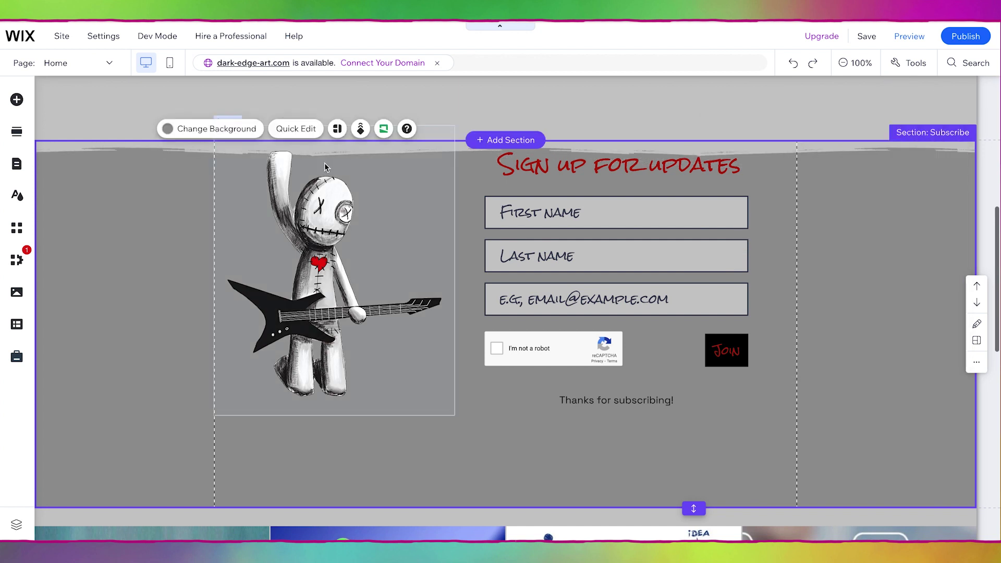
# Nudge the doll image and the signup form slightly lower in the section.
pyautogui.moveTo(318, 175); pyautogui.dragTo(319, 189)
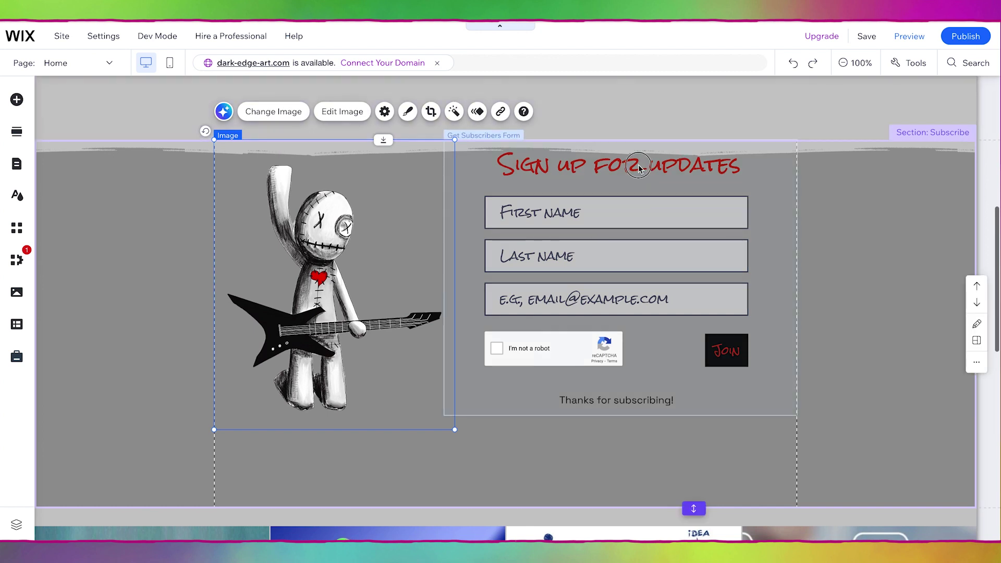
pyautogui.press('Down')
pyautogui.press('Down')
pyautogui.press('Down')
pyautogui.press('Down')
pyautogui.press('Down')
pyautogui.press('Down')
pyautogui.press('Down')
pyautogui.press('Down')
pyautogui.press('Down')
pyautogui.press('Down')
pyautogui.press('Down')
pyautogui.press('Down')
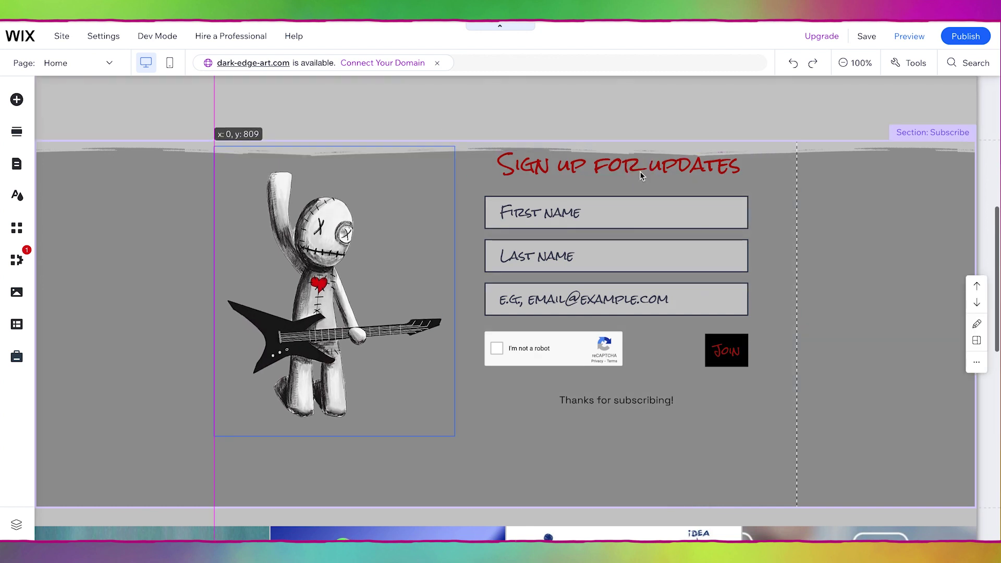
pyautogui.click(715, 170)
pyautogui.press('Down')
pyautogui.press('Down')
pyautogui.press('Down')
pyautogui.press('Down')
pyautogui.press('Down')
pyautogui.press('Down')
pyautogui.press('Down')
pyautogui.press('Down')
pyautogui.press('Down')
pyautogui.press('Down')
pyautogui.press('Down')
pyautogui.press('Down')
pyautogui.press('Down')
pyautogui.press('Down')
pyautogui.press('Down')
pyautogui.press('Down')
pyautogui.press('Down')
pyautogui.press('Down')
pyautogui.press('Down')
pyautogui.press('Down')
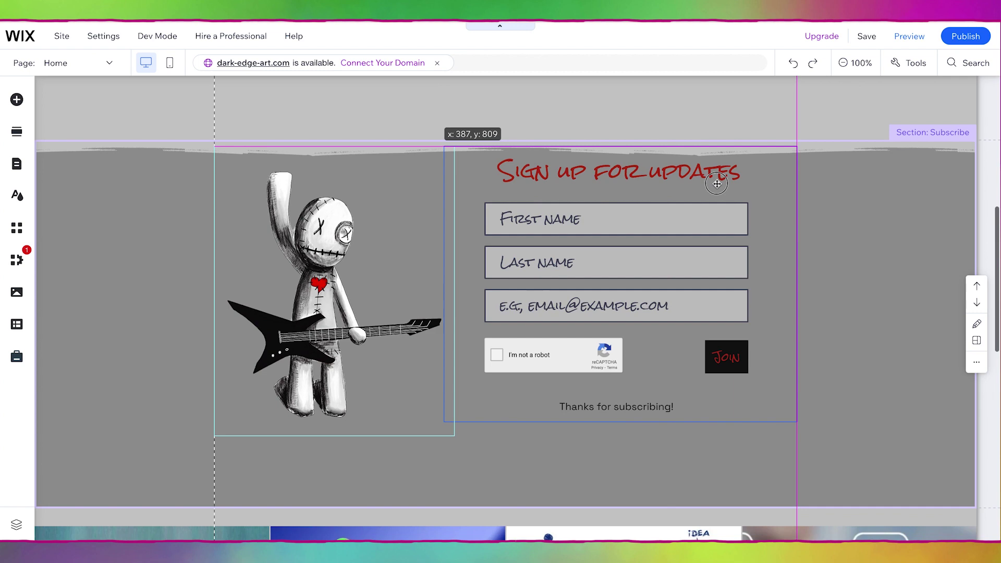
pyautogui.scroll(-5, 776, 275)
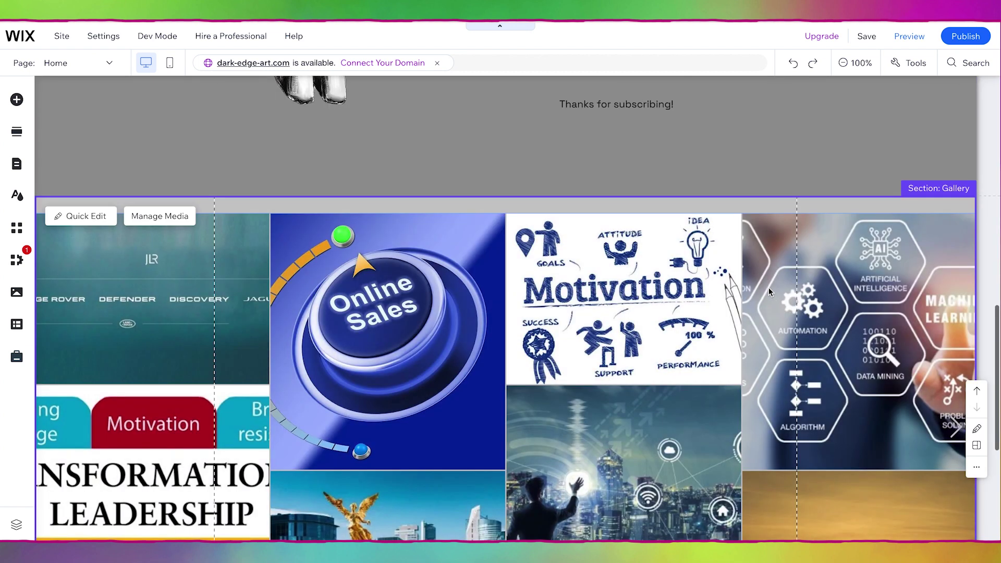
pyautogui.scroll(-2, 667, 307)
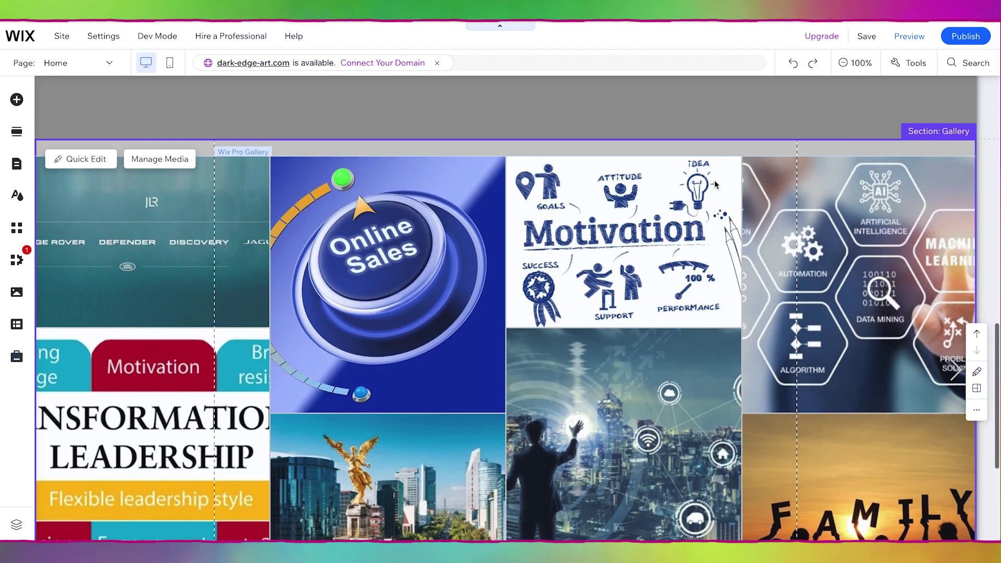
# Delete the Pro Gallery and then the empty Gallery section below the form.
pyautogui.click(823, 221)
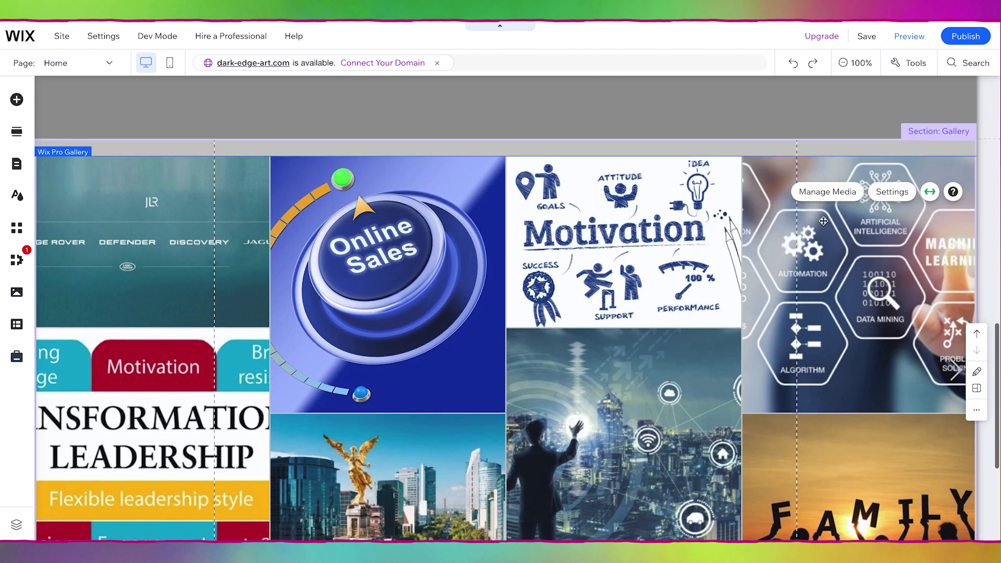
pyautogui.press('Delete')
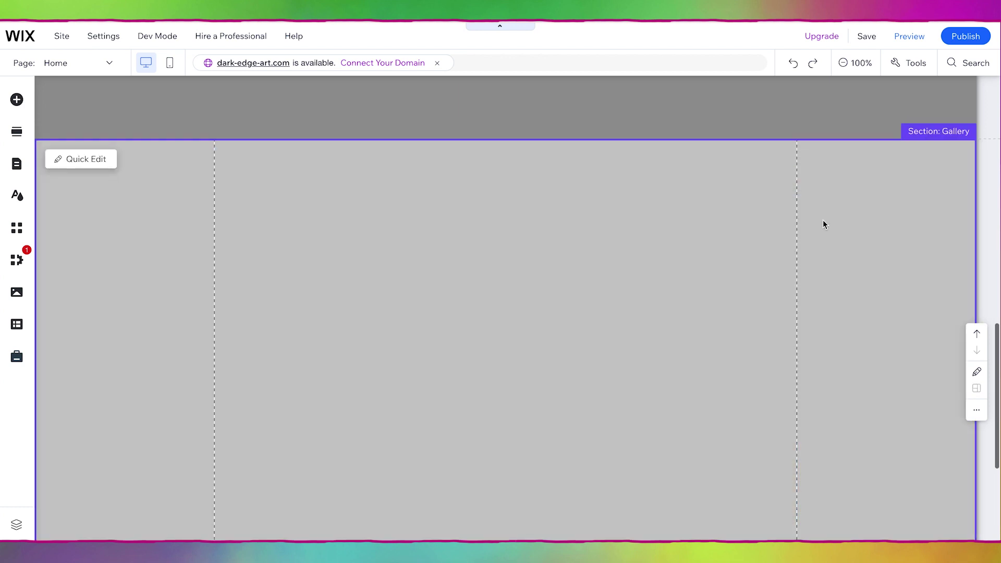
pyautogui.click(798, 227)
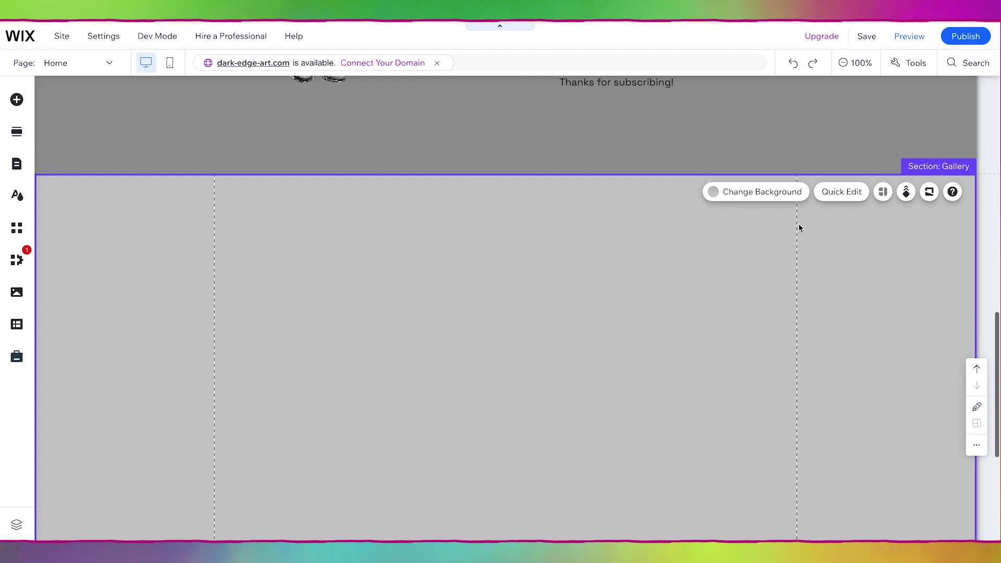
pyautogui.press('Delete')
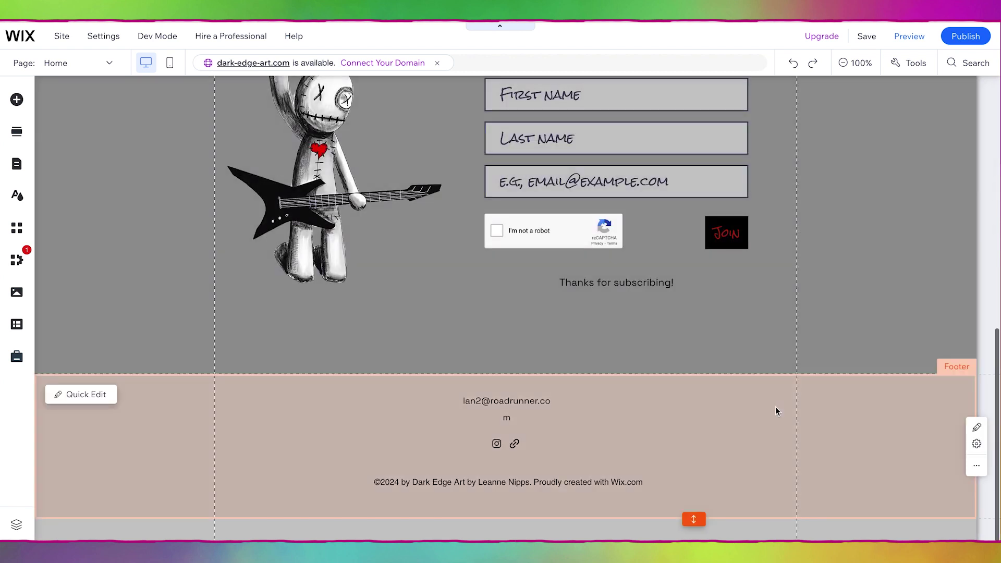
pyautogui.scroll(10, 775, 411)
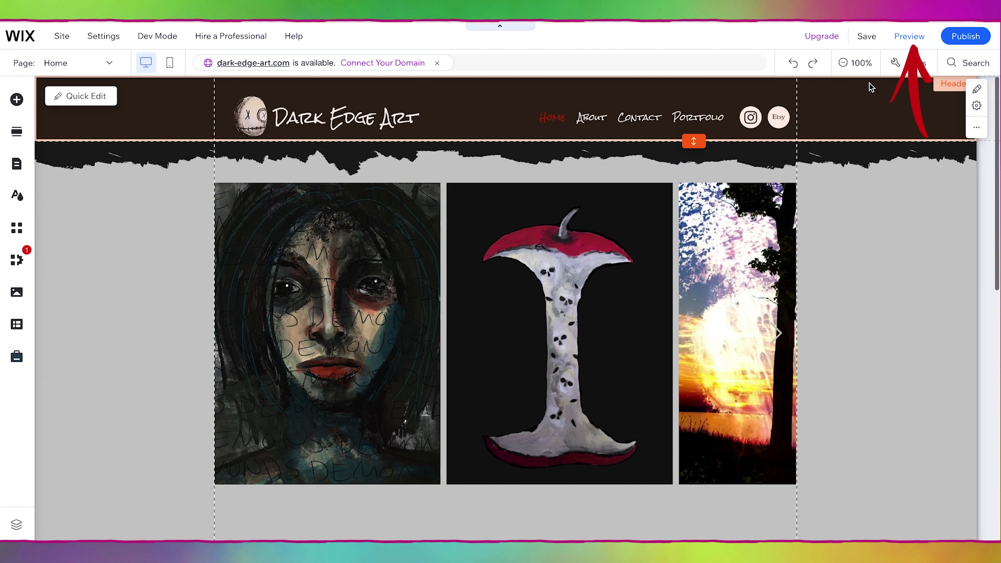
# Preview the site and scroll down to the finished subscribe section above the footer.
pyautogui.click(913, 37)
pyautogui.scroll(-6, 879, 294)
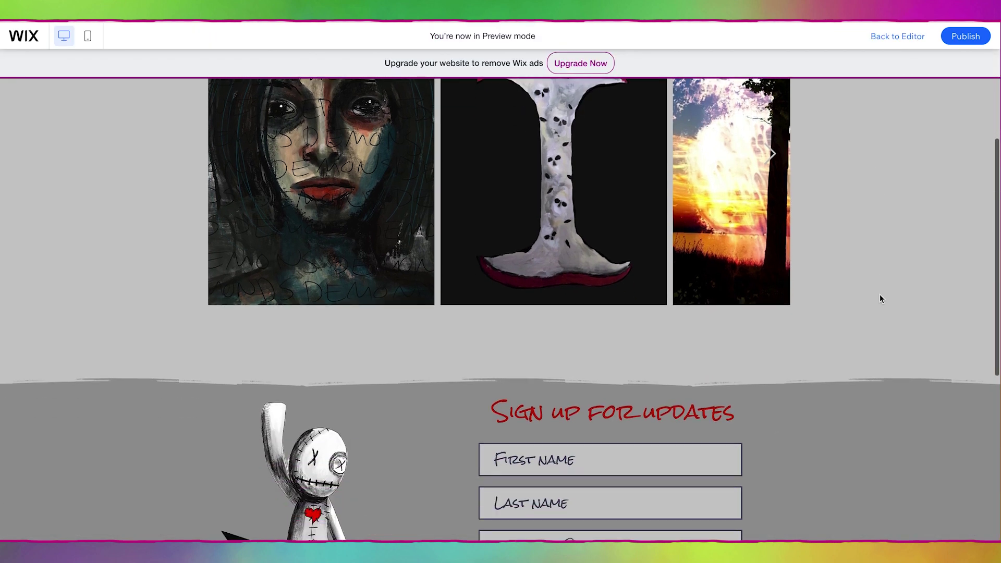
pyautogui.scroll(-1, 880, 298)
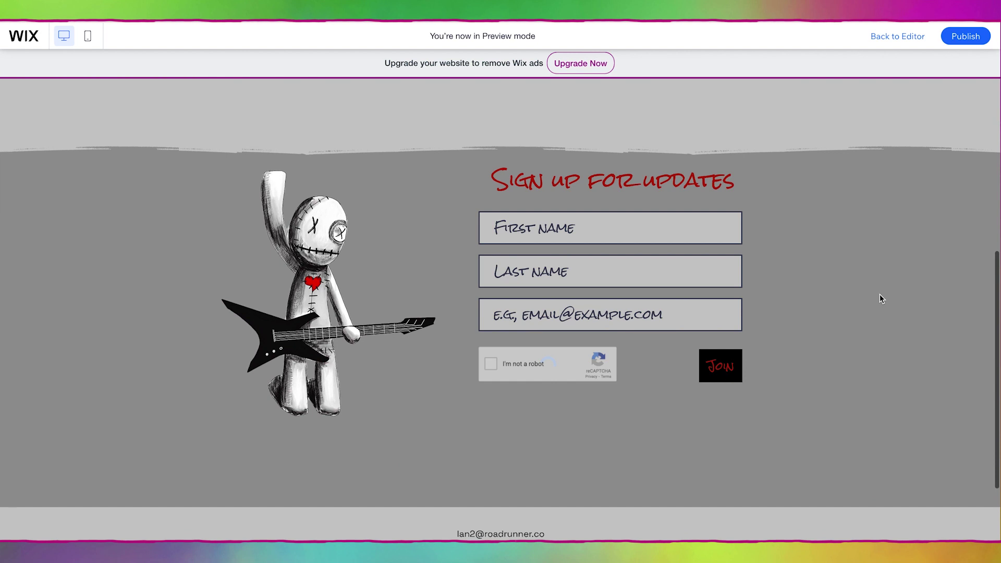